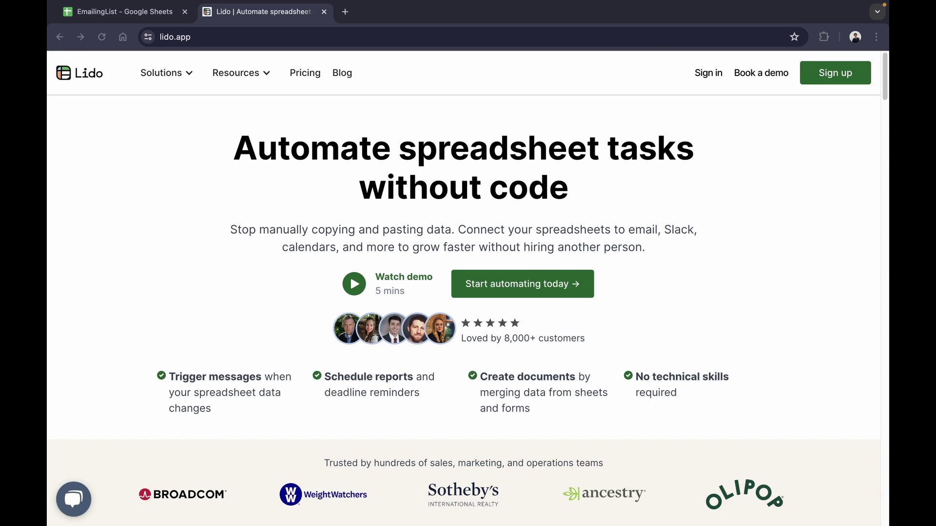
Scroll through the Lido website's solutions list.
scroll(347, 209, "down", 5)
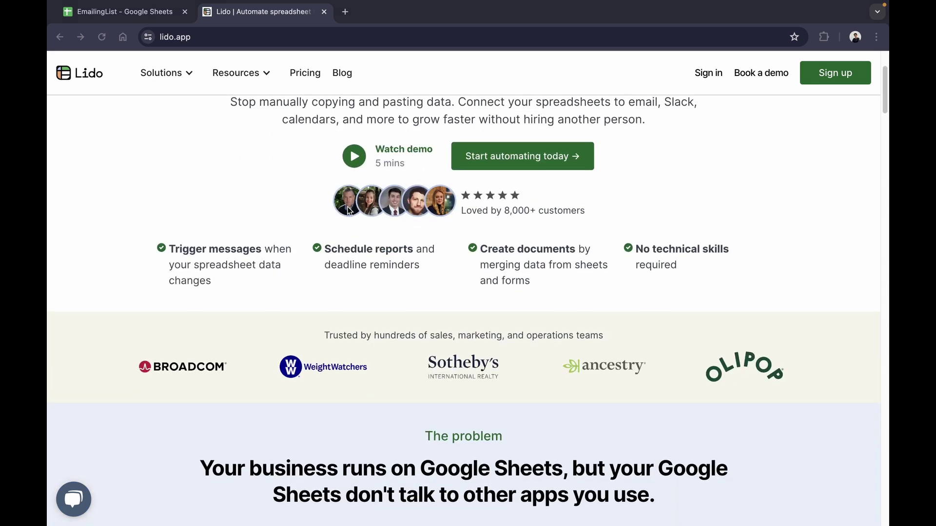
scroll(348, 210, "down", 10)
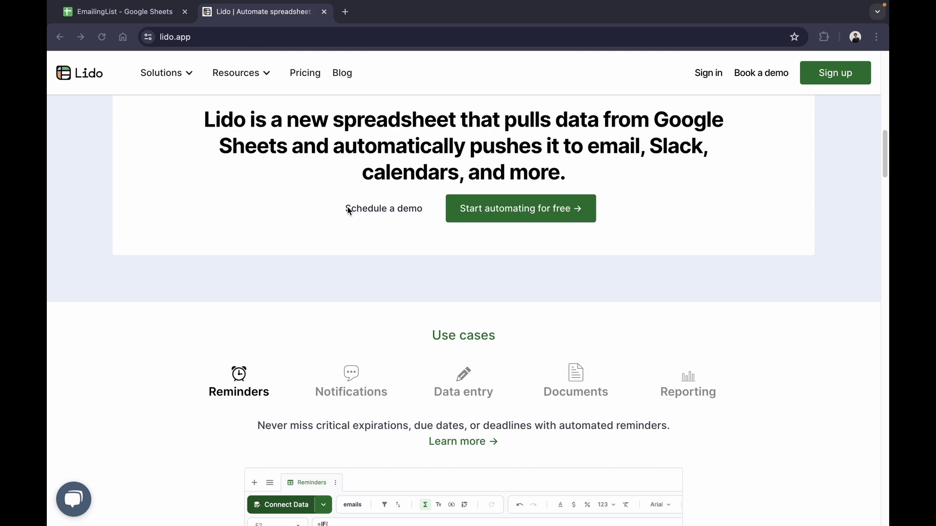
scroll(348, 211, "down", 8)
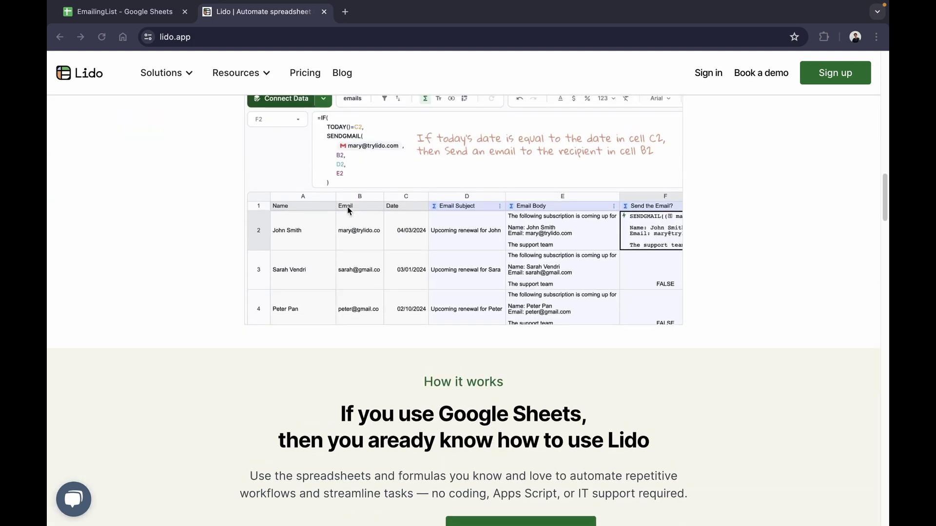
scroll(347, 208, "up", 3)
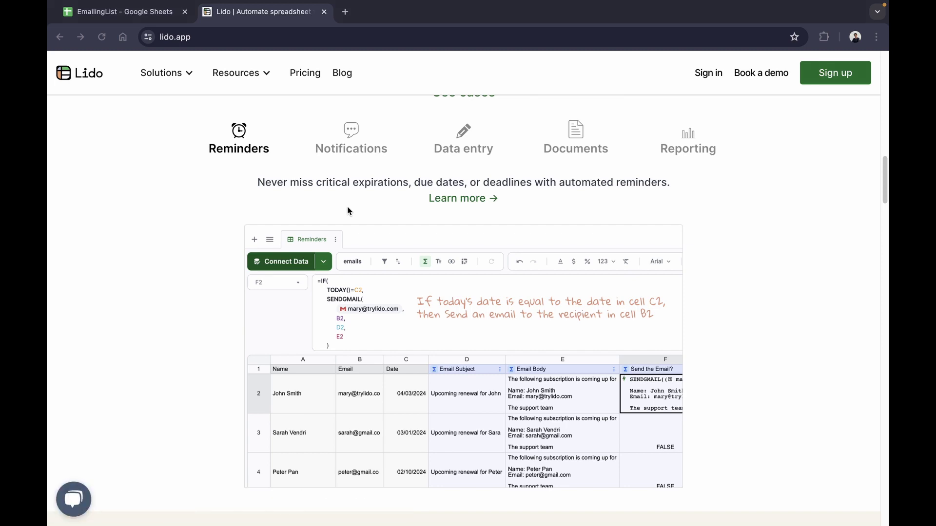
scroll(347, 209, "up", 10)
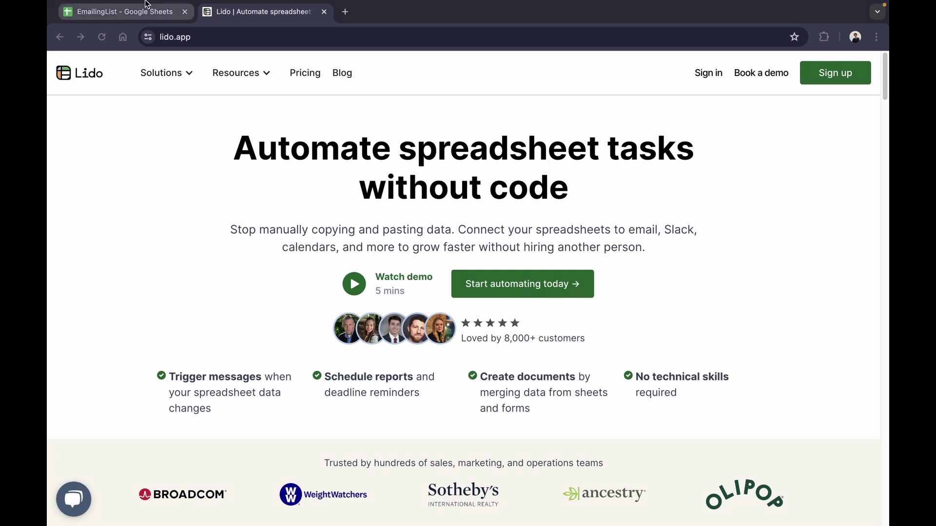
Review the EmailingList sheet's Name and Email cells, then return to the Lido website.
left_click(123, 15)
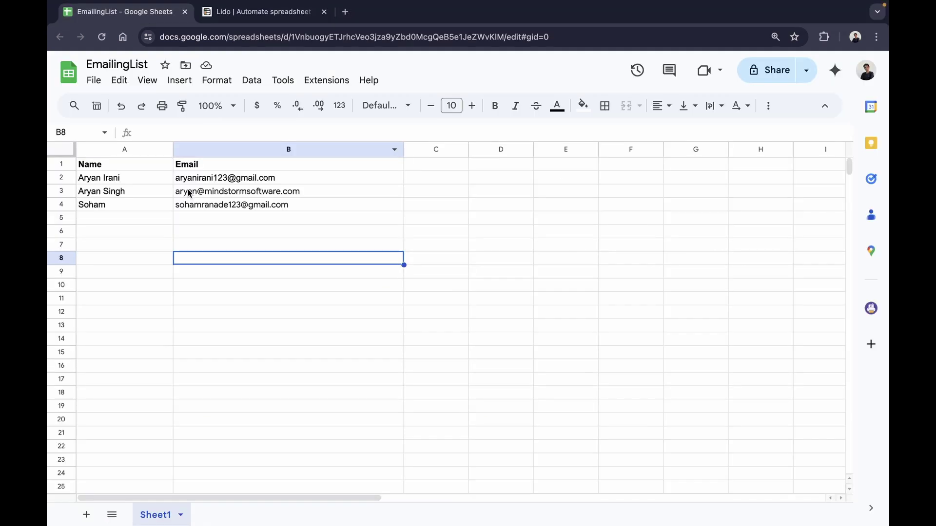
left_click_drag(114, 165, 276, 197)
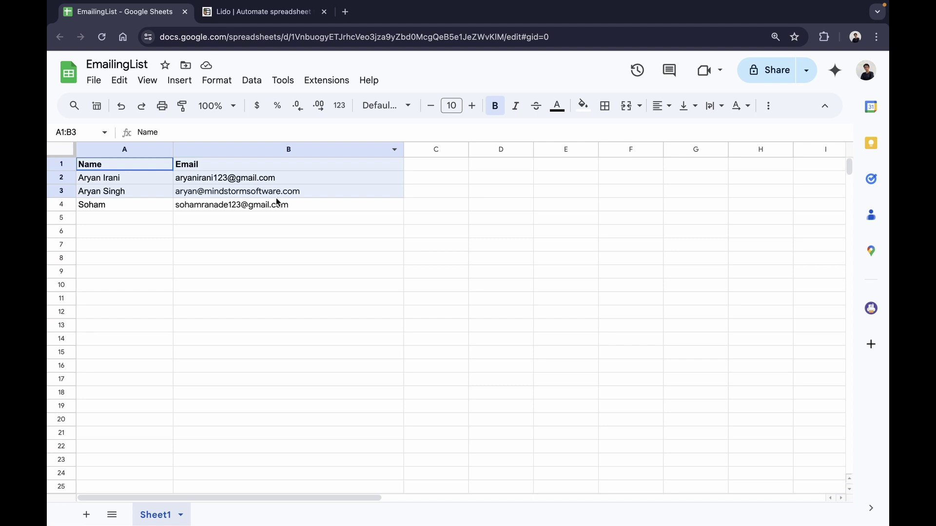
left_click(333, 244)
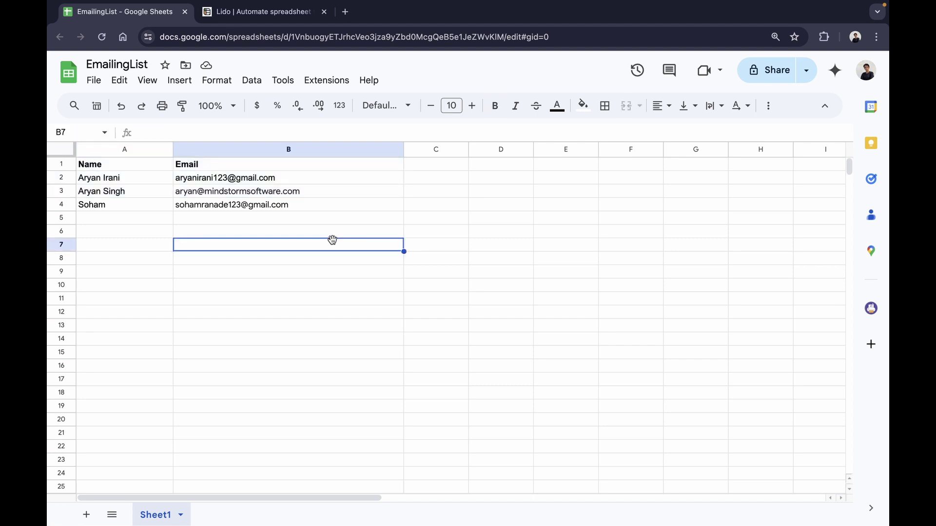
left_click(343, 231)
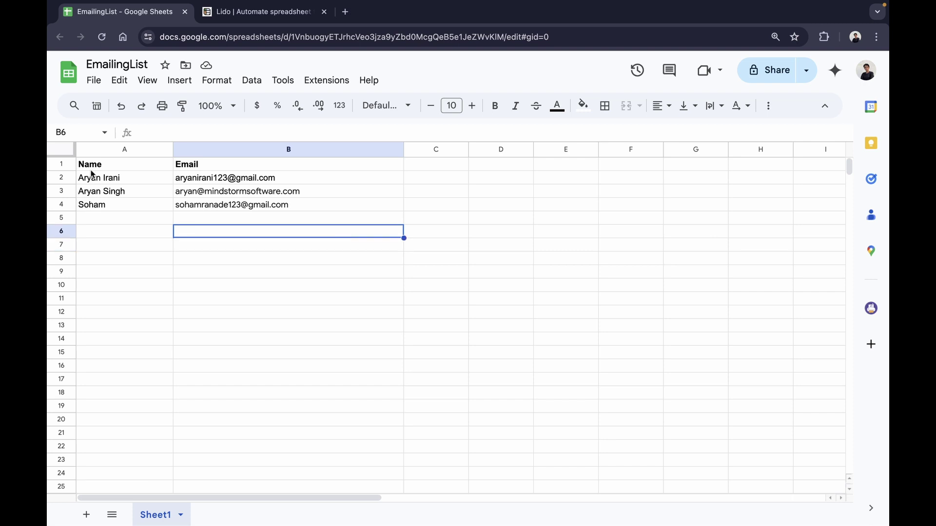
left_click_drag(183, 164, 239, 223)
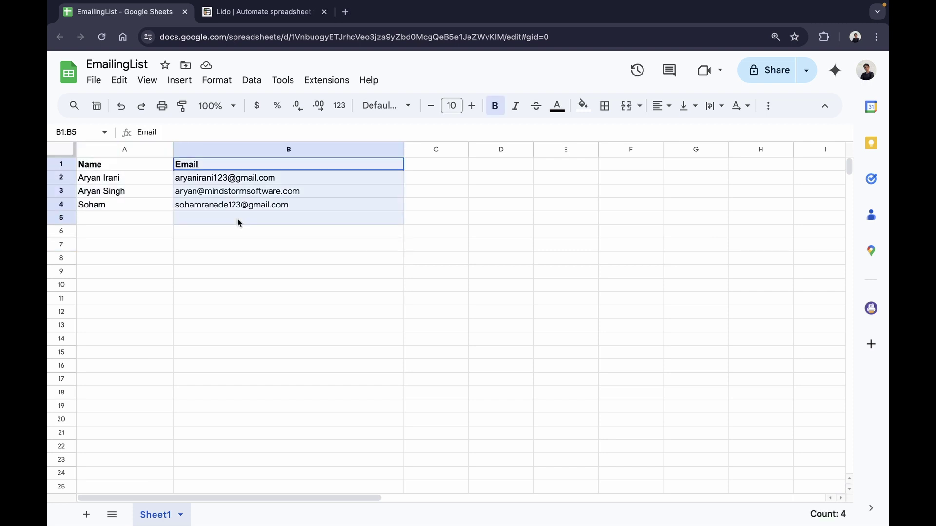
left_click(285, 248)
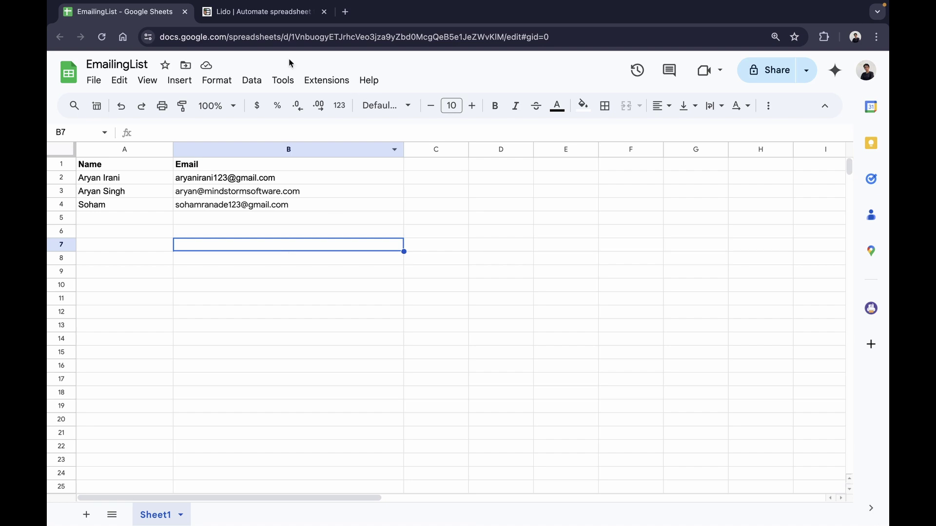
key("ctrl+Tab")
Sign in to Lido, create a new file, and dismiss the free-trial notice.
mouse_move(172, 84)
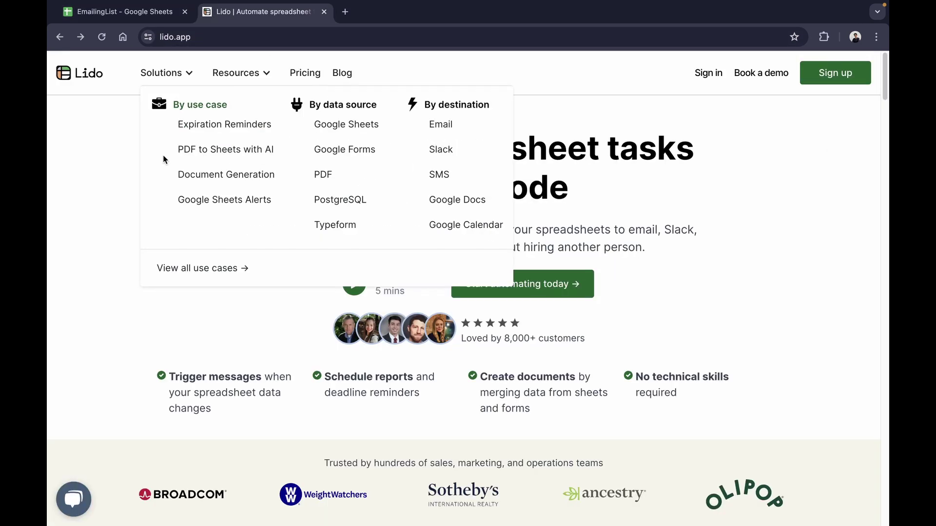
left_click(698, 78)
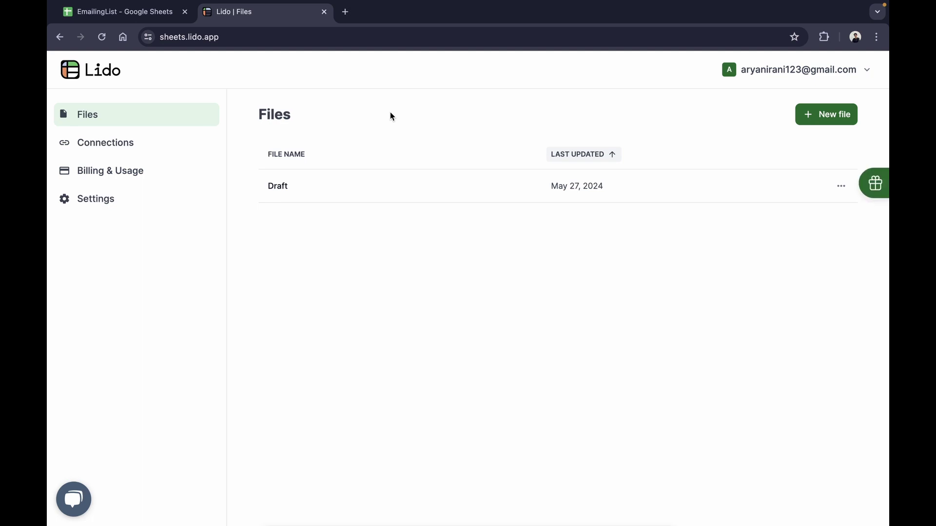
left_click(827, 119)
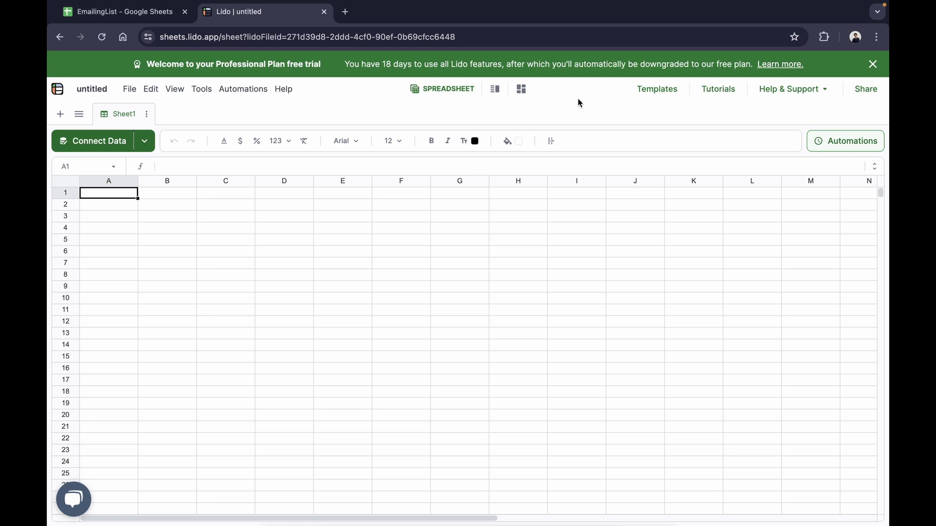
left_click(873, 64)
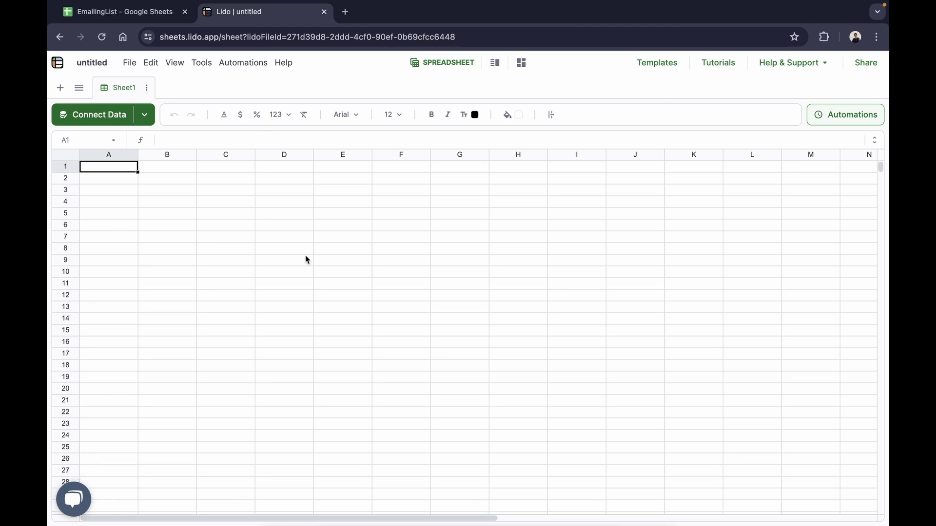
Start a Connect Data source using Google Sheets with the already connected Google account.
left_click(116, 118)
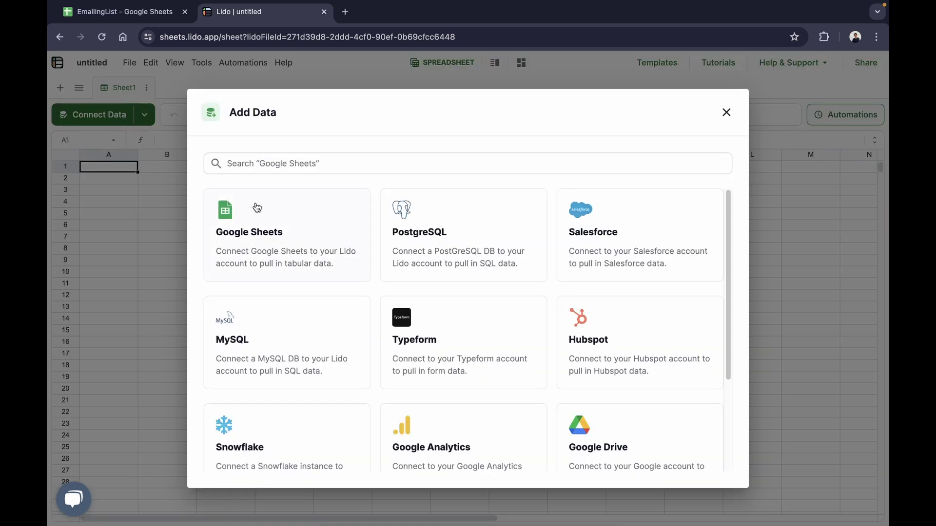
scroll(303, 251, "down", 2)
scroll(317, 257, "up", 2)
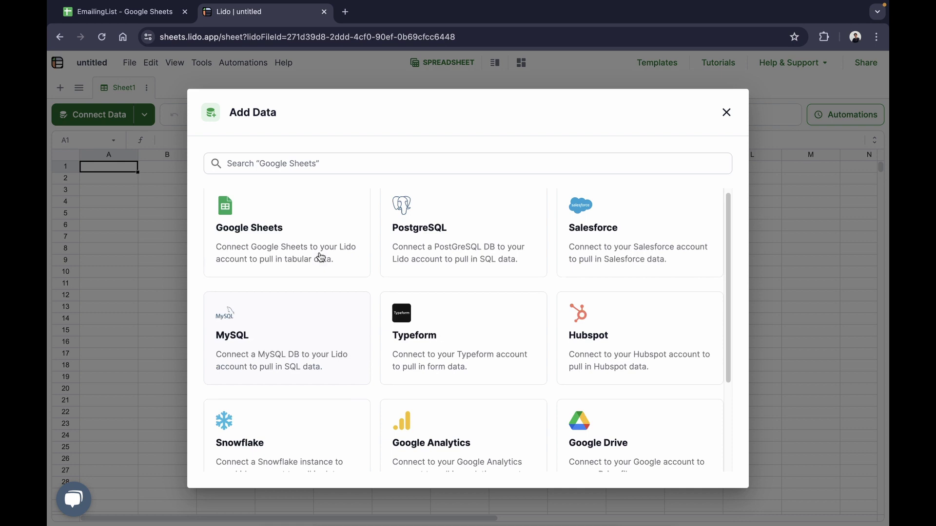
left_click(293, 254)
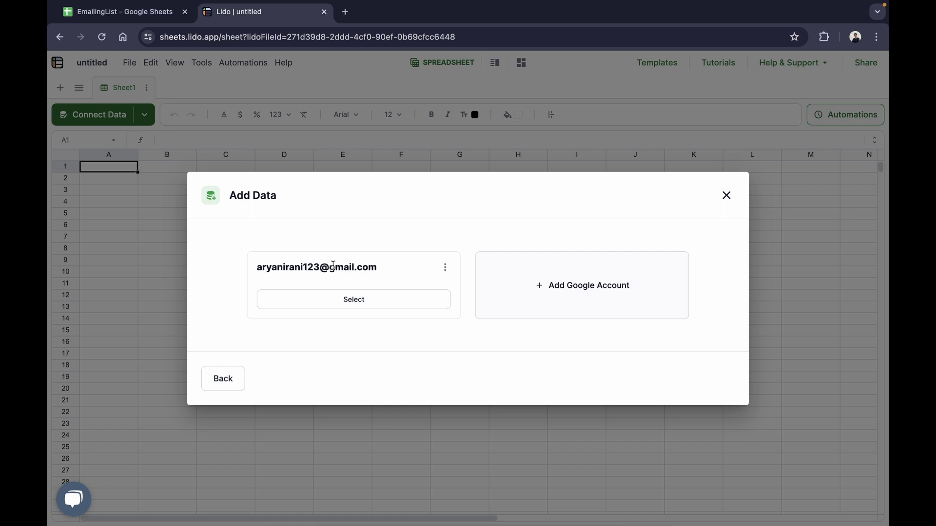
left_click(353, 309)
Paste the EmailingList sheet's web address and continue to the column preview.
left_click(156, 17)
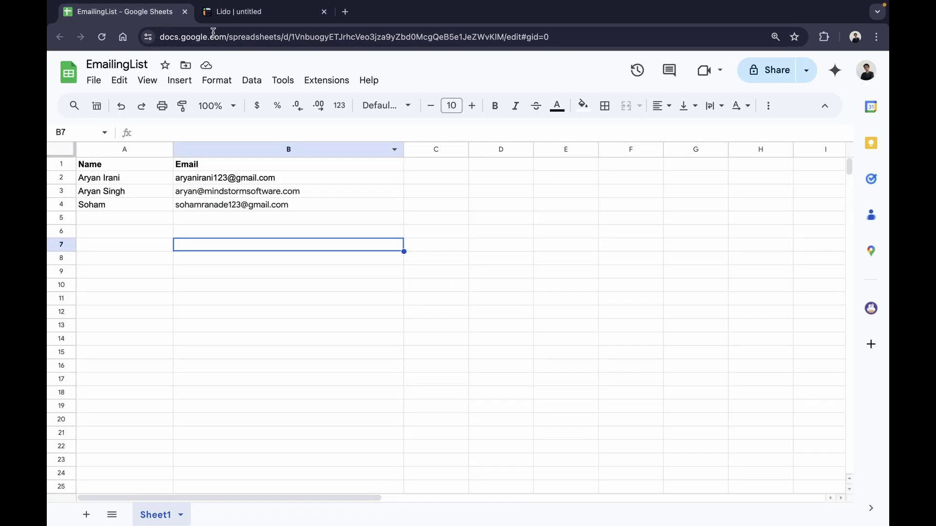
triple_click(274, 39)
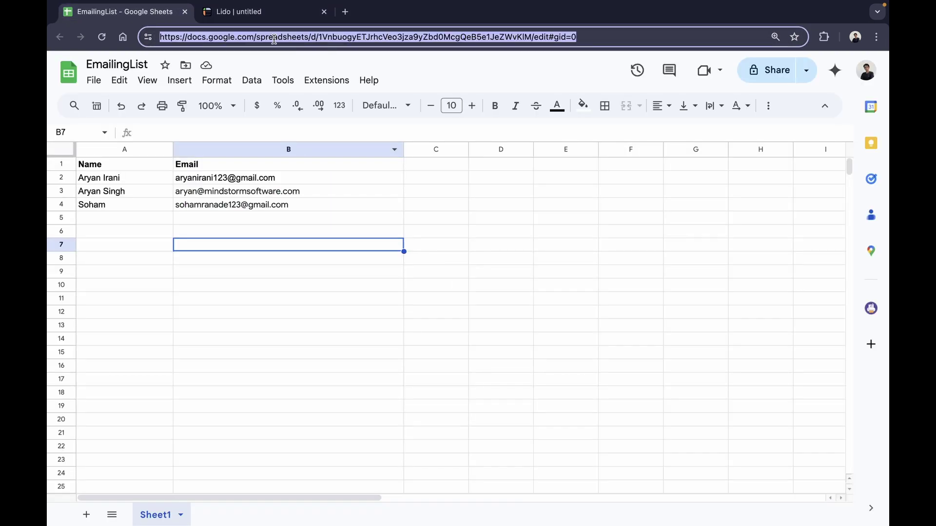
left_click(250, 17)
left_click(359, 311)
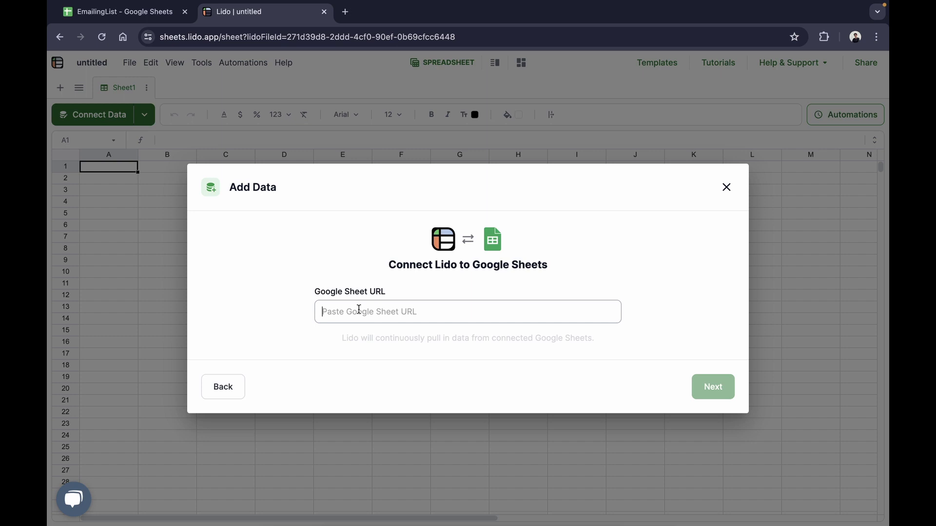
left_click(712, 386)
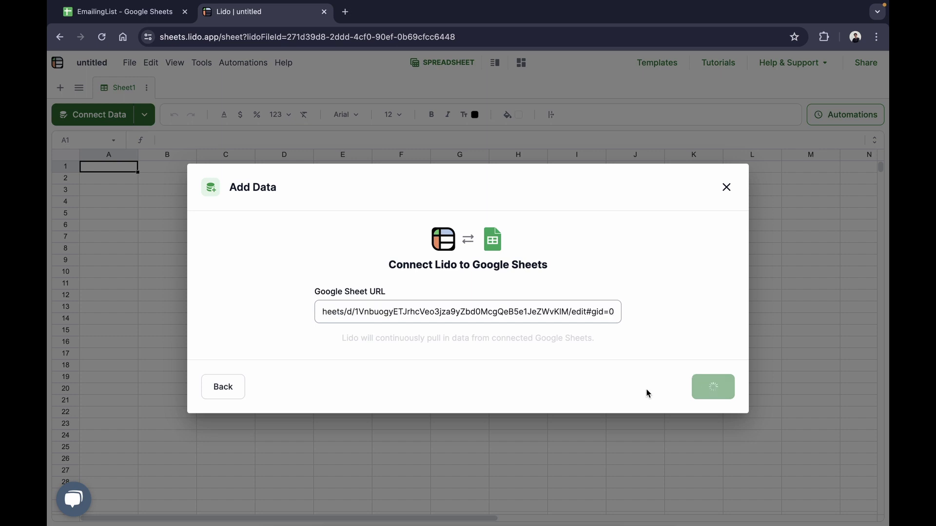
left_click(732, 399)
left_click(710, 393)
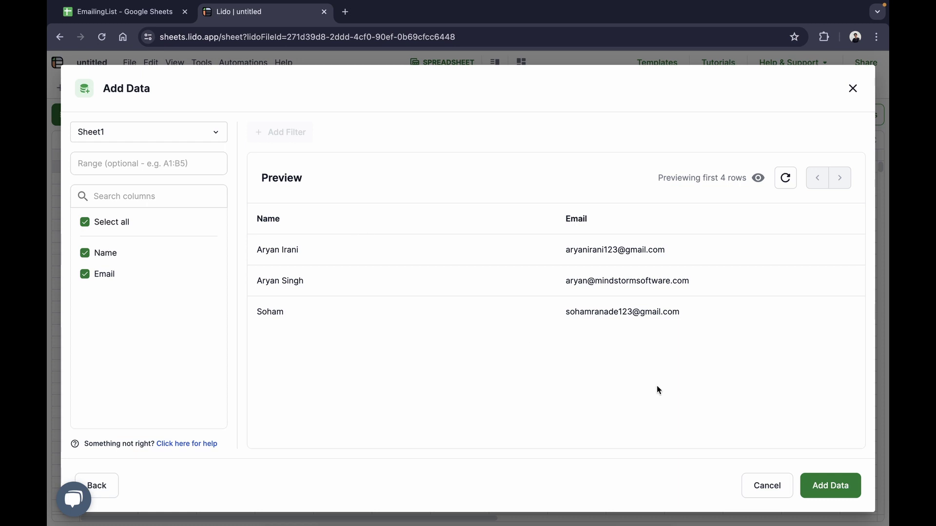
Keep all columns of the sheet selected and import the data into Lido.
left_click(92, 224)
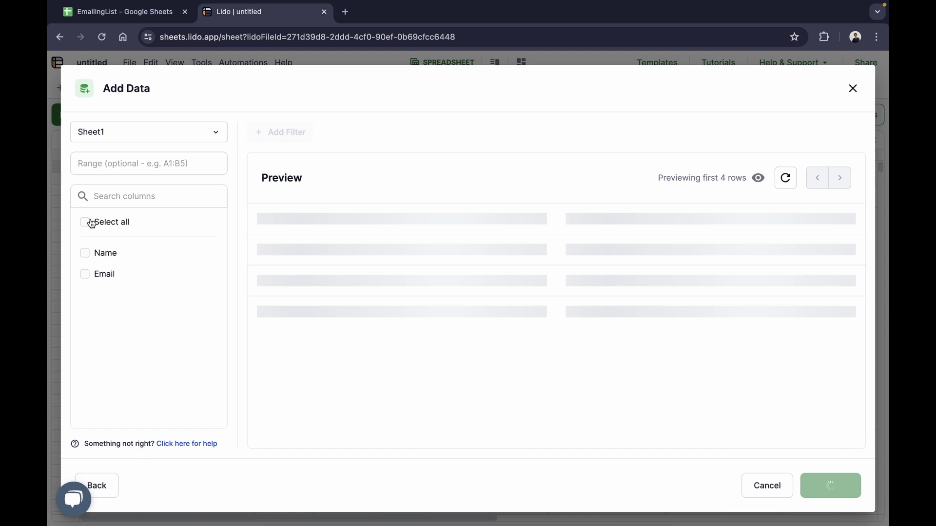
left_click(85, 253)
left_click(106, 253)
left_click(85, 274)
left_click(85, 274)
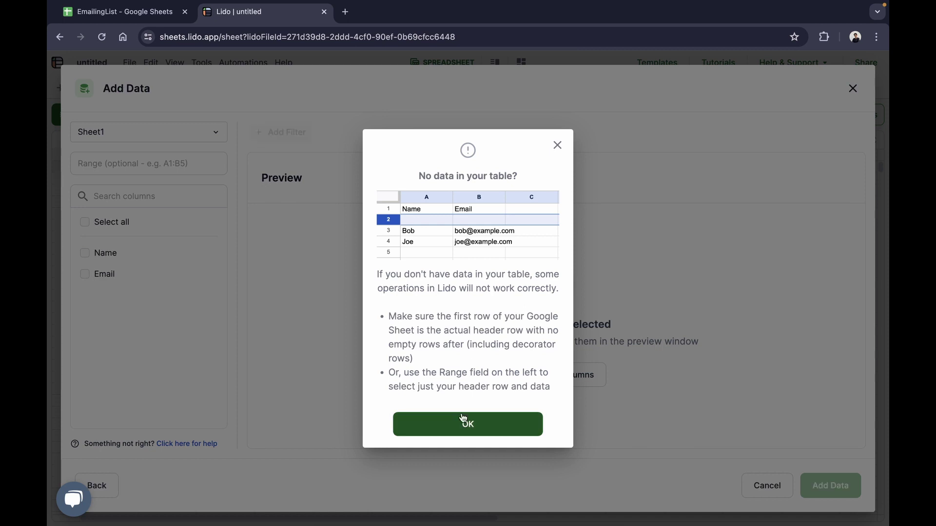
left_click(463, 423)
left_click(86, 222)
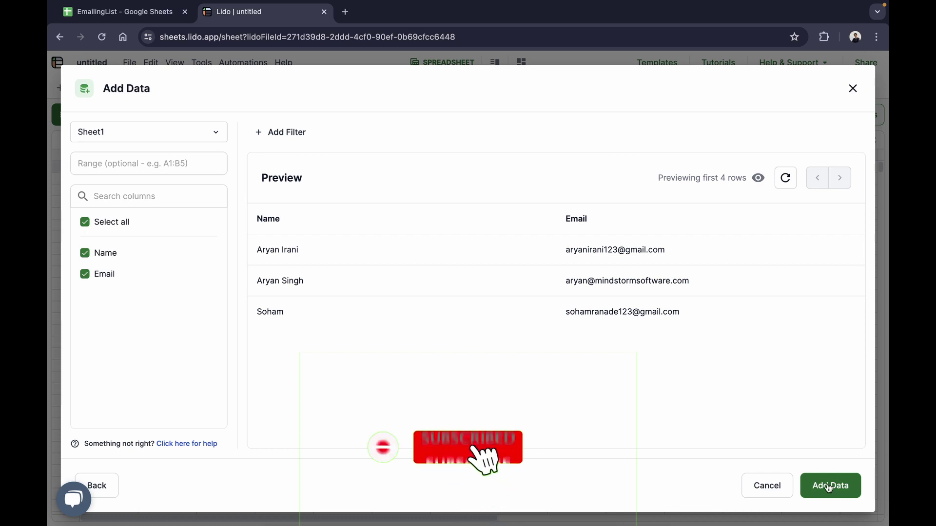
left_click(829, 486)
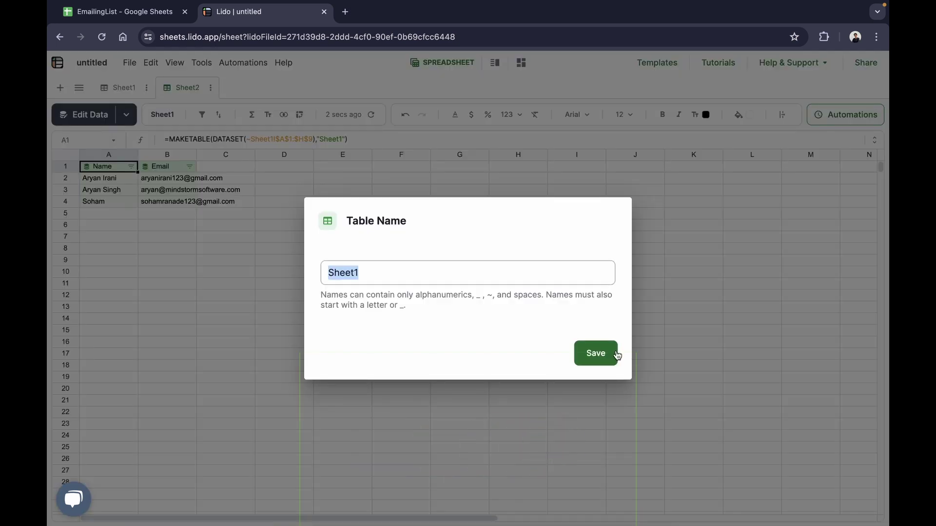
Name the imported table 'Emails' and deselect it.
key("BackSpace")
type("Emails")
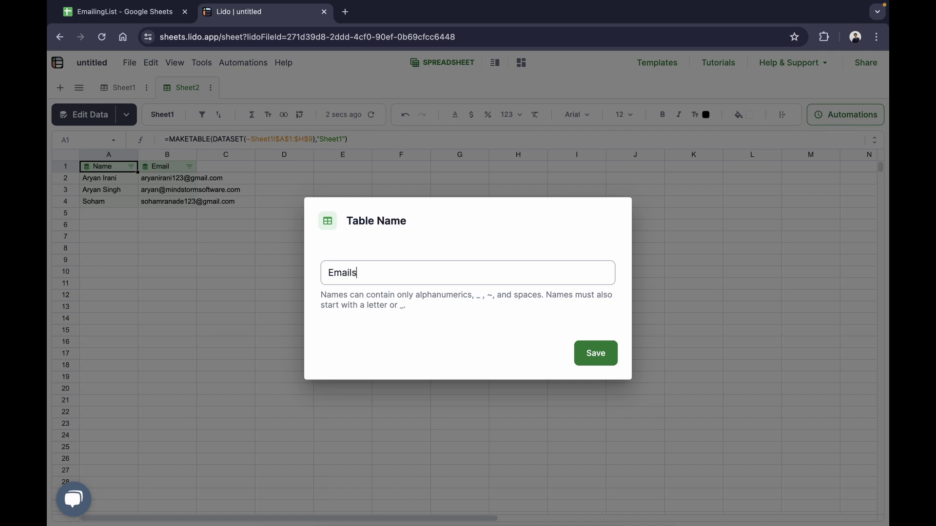
key("Return")
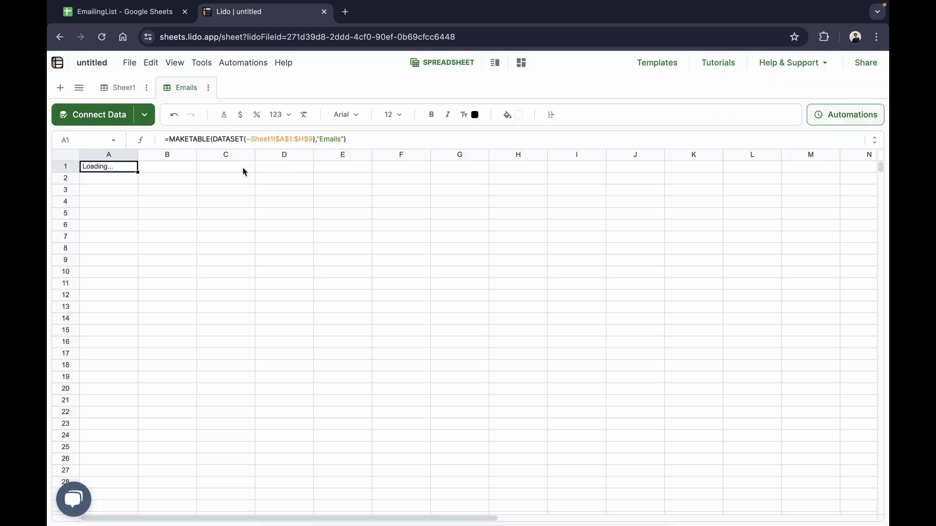
left_click(249, 213)
left_click(407, 335)
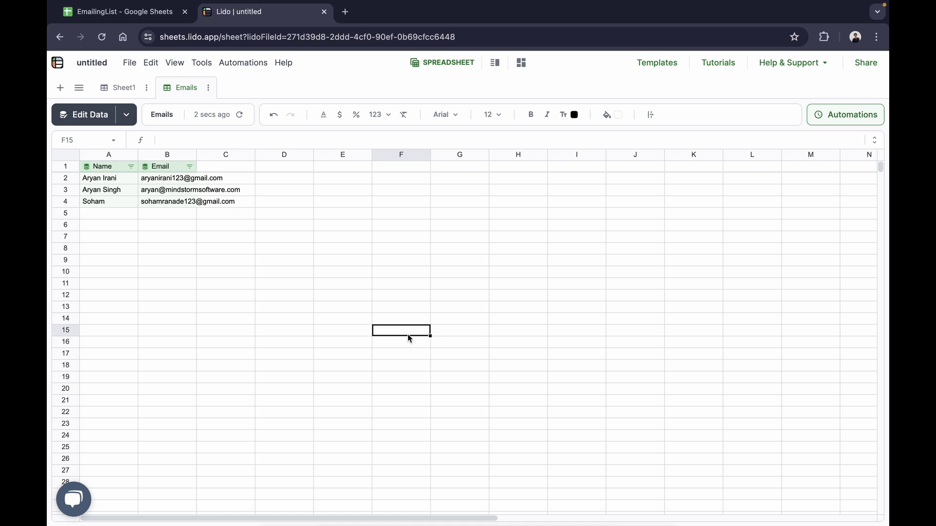
Rename the Sheet1 tab to 'Template'.
left_click(119, 90)
double_click(128, 90)
key("super+a")
key("BackSpace")
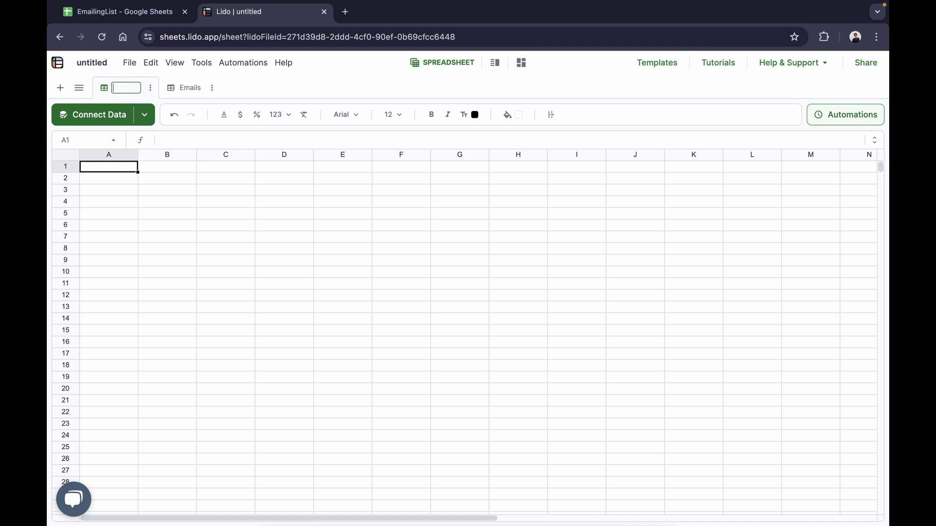
type("T")
type("emplate")
key("Return")
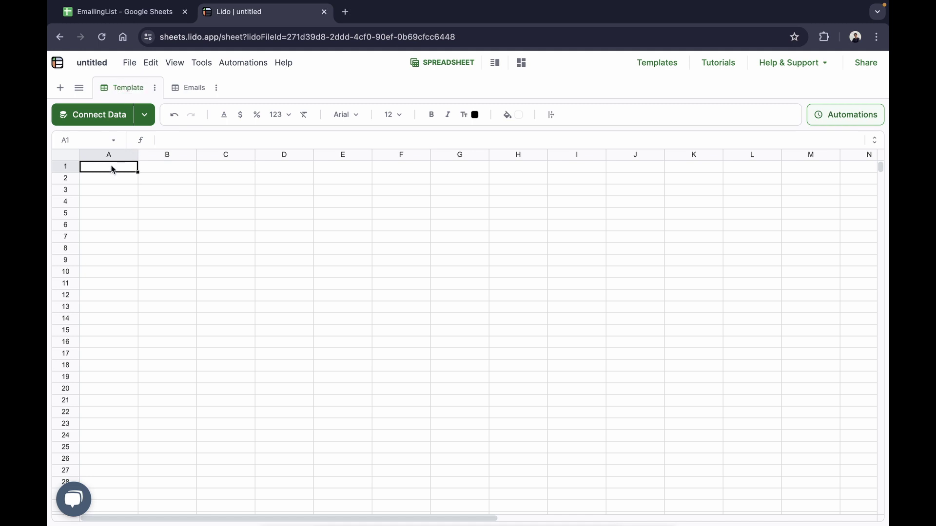
Label cells A1 and A2 'Subject' and 'Body'.
type("B")
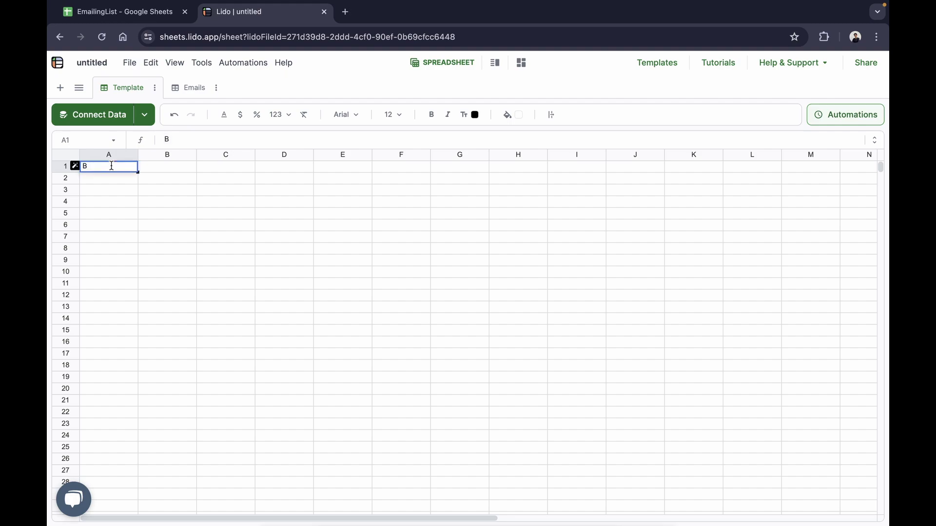
key("BackSpace")
type("Subject")
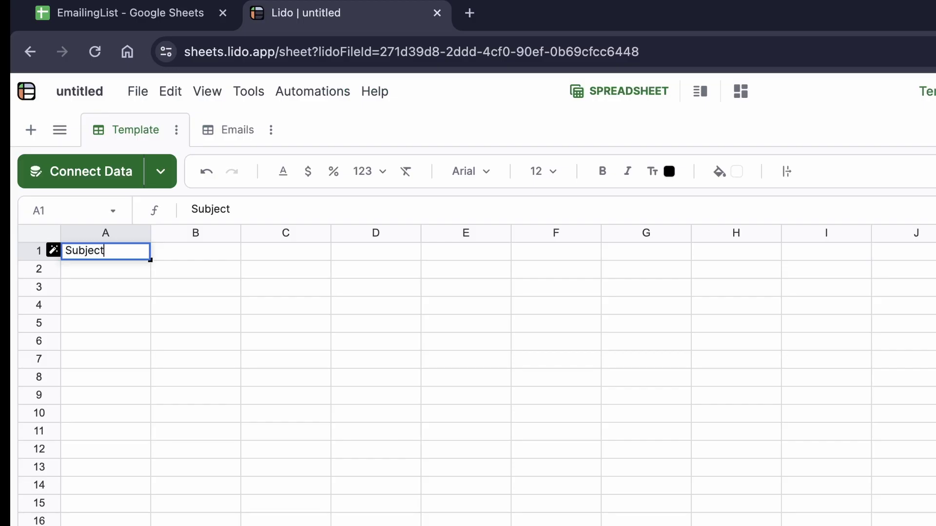
key("Return")
type("Body")
key("Tab")
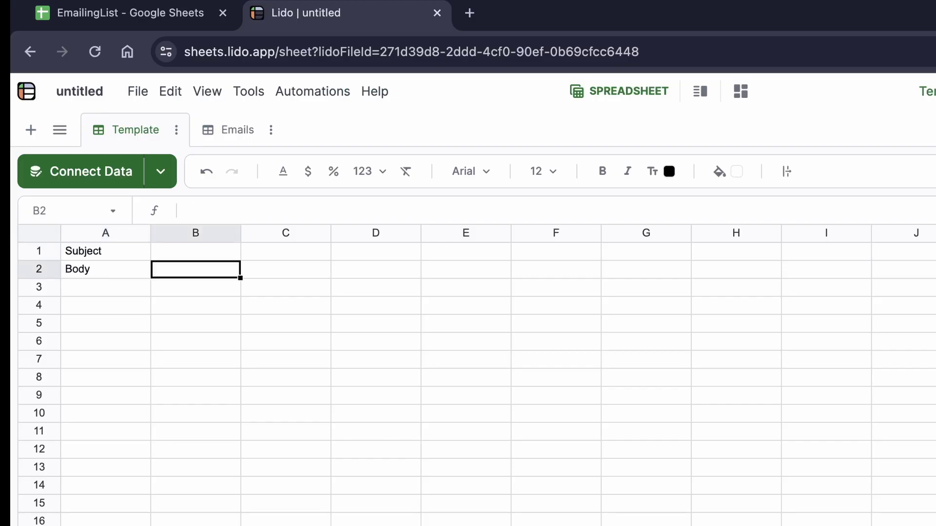
left_click(196, 251)
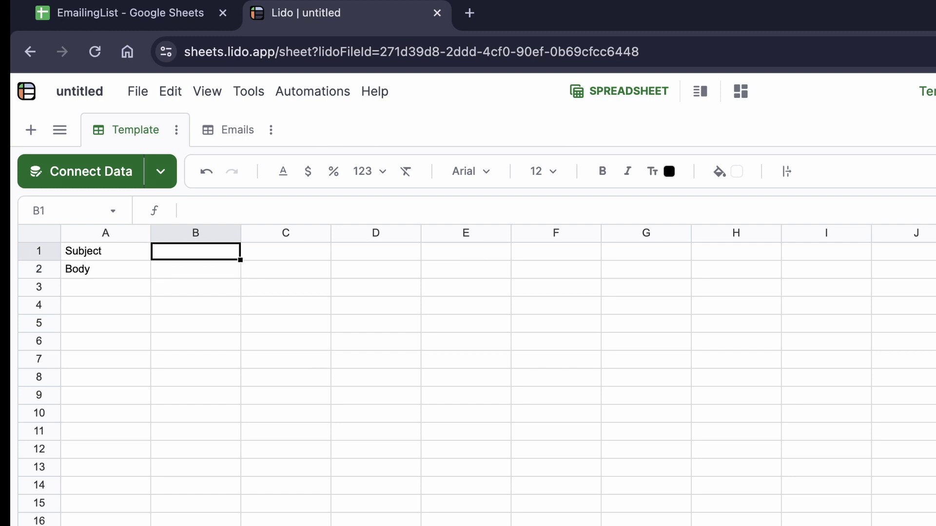
type("Hey")
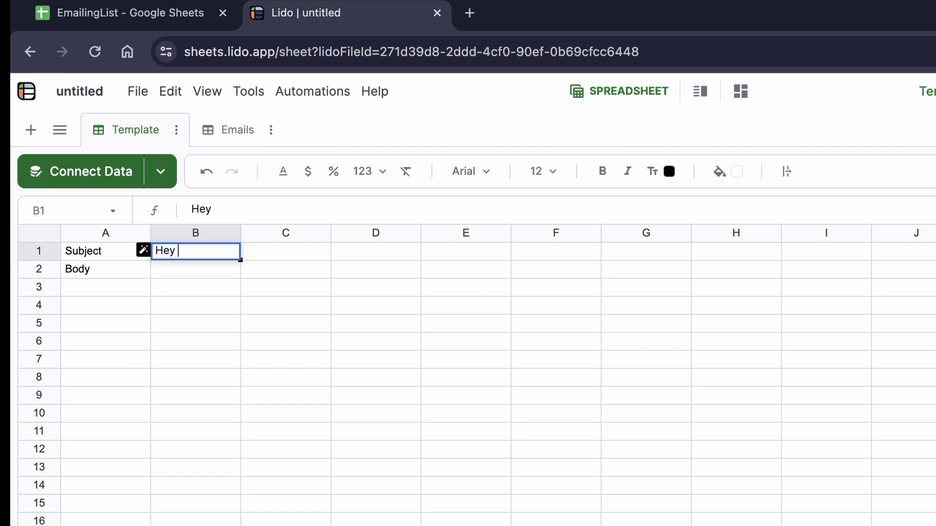
type("[")
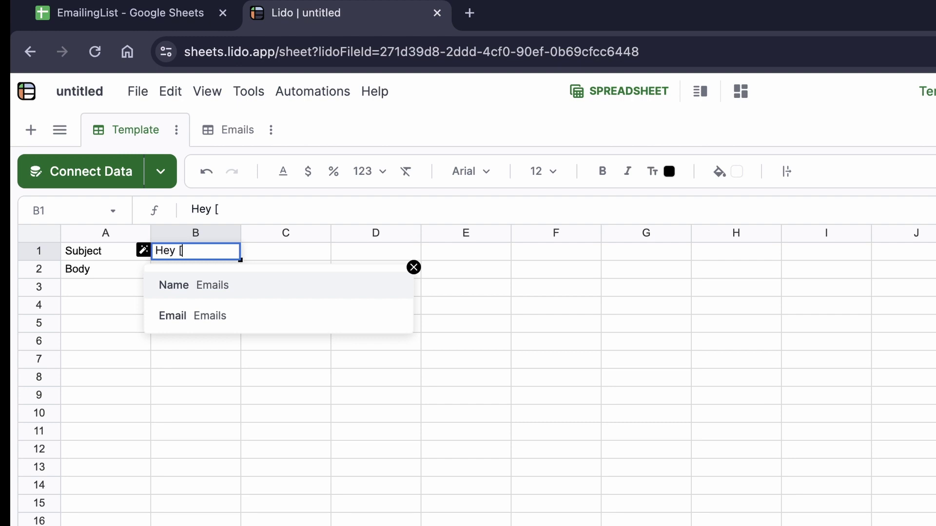
left_click(203, 288)
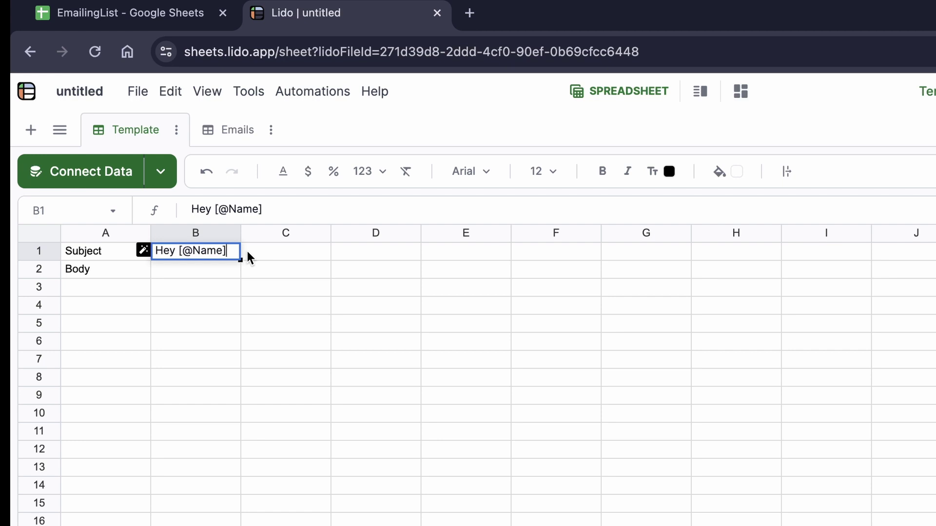
type(",")
type("Welcome")
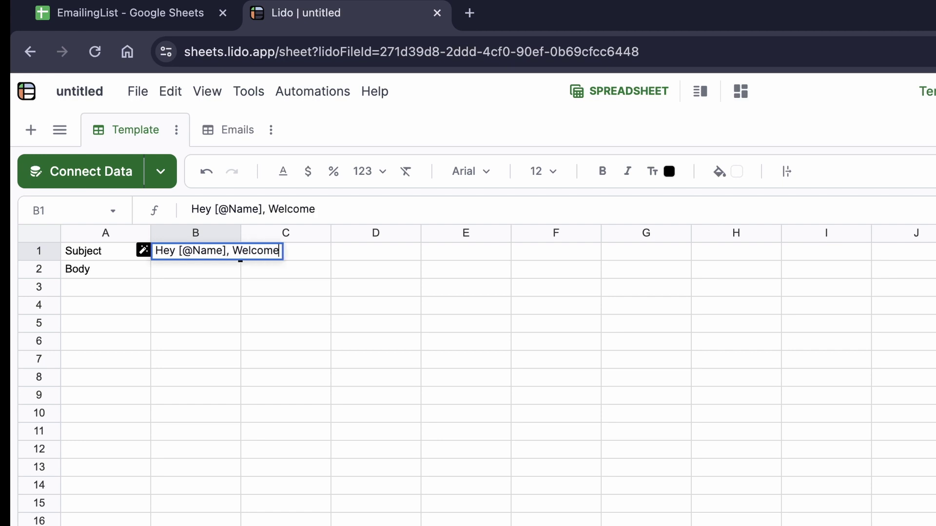
type(" to Lido")
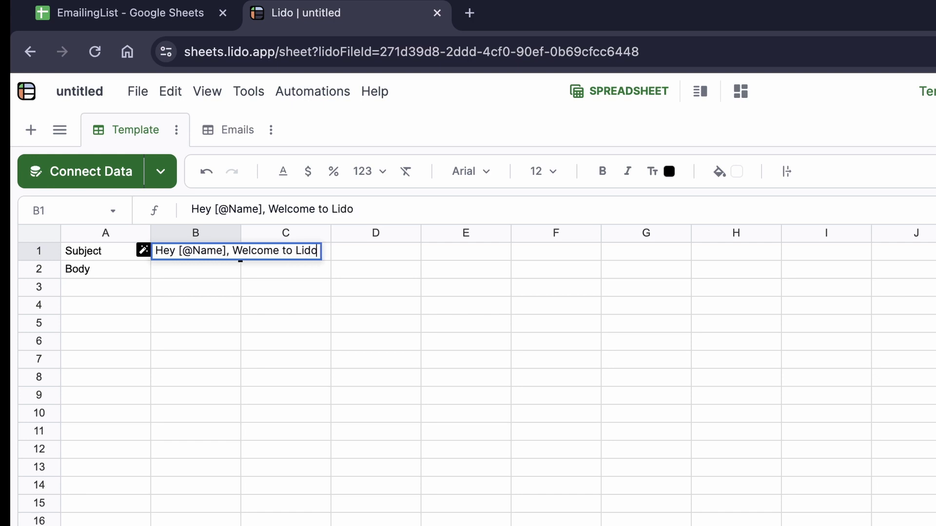
key("Return")
left_click_drag(239, 232, 319, 232)
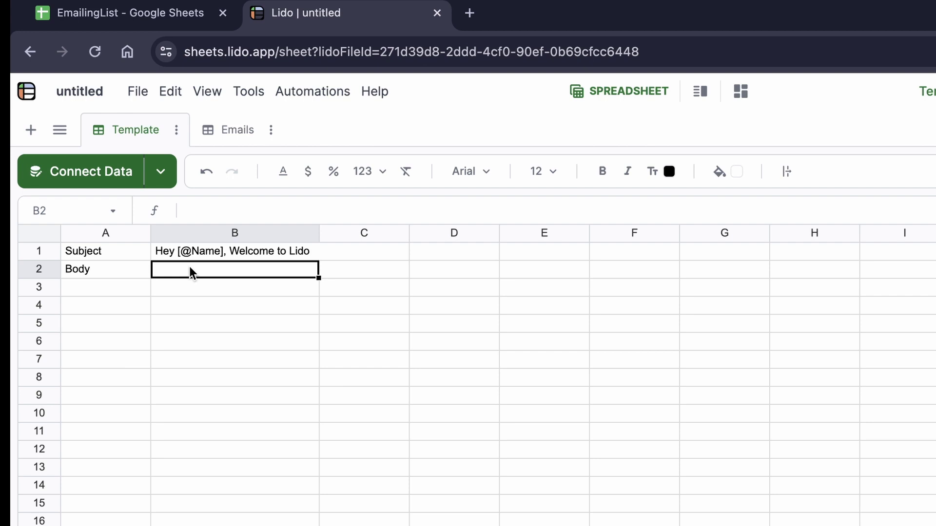
type("Hi")
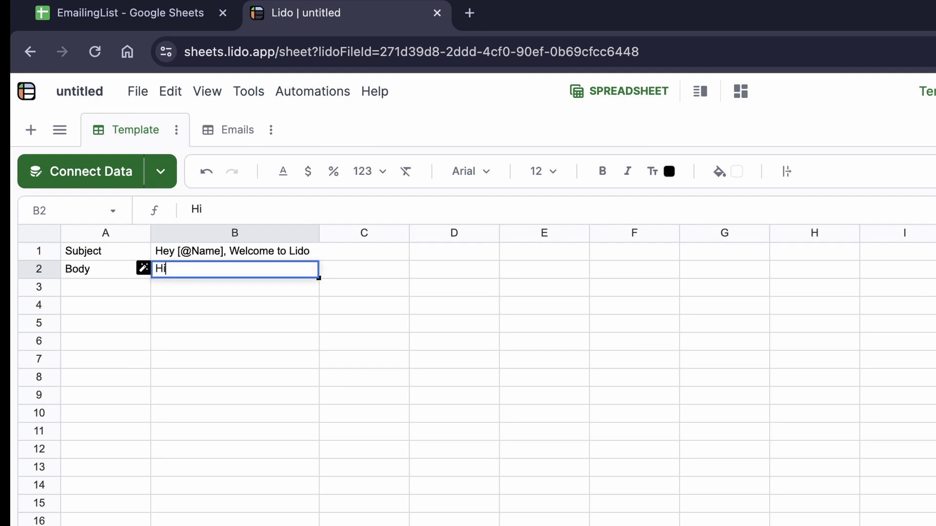
type(" [")
key("Return")
type(",")
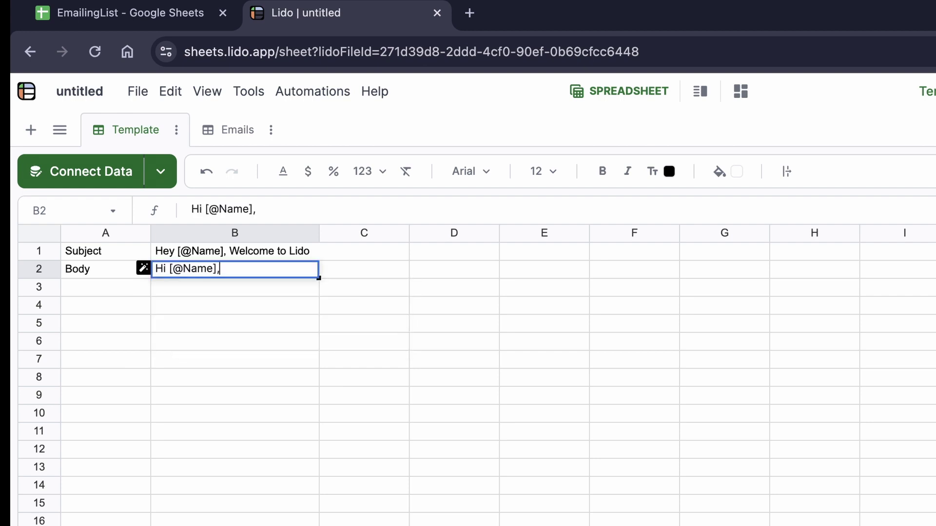
key("shift+Return")
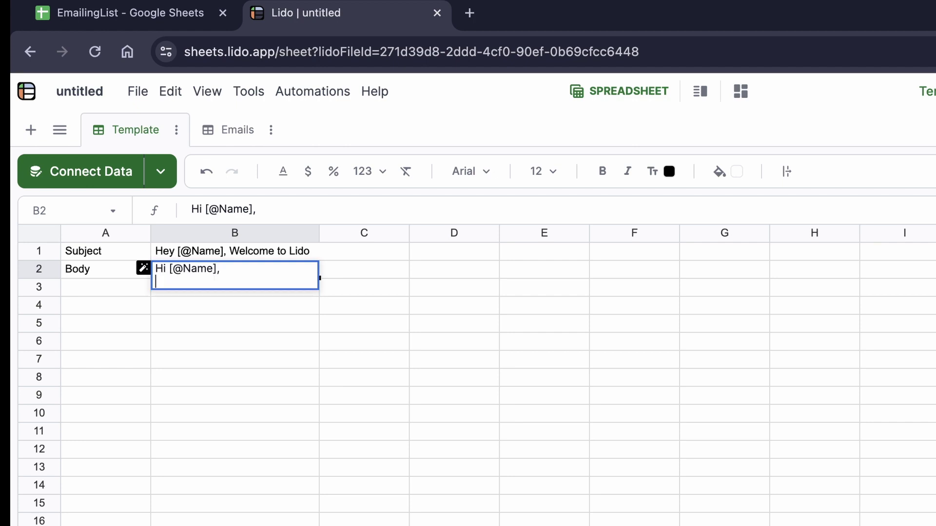
key("shift+Return")
Finish the body with 'Welcome to Lido! Please feel free to reach out with any questions.' and 'Regards, Team Lido.'.
type("Welcome to ")
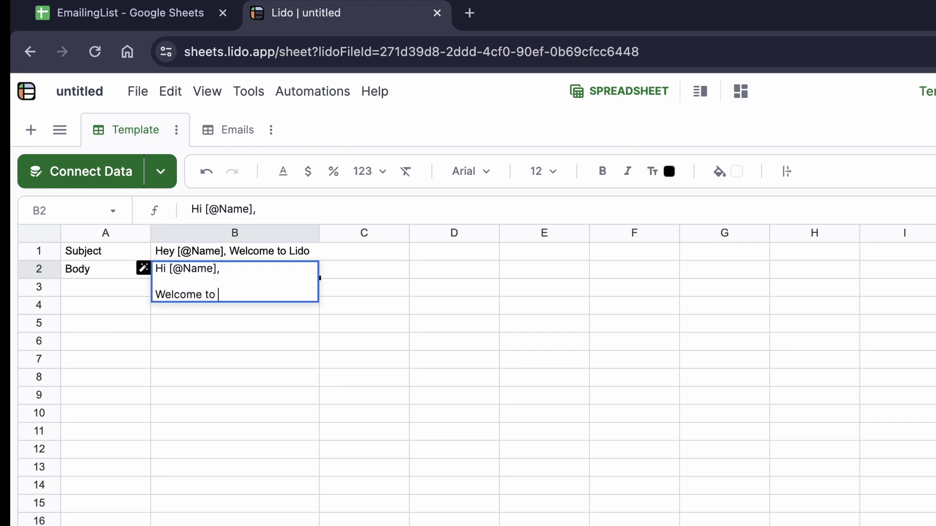
type("Lido ! PPle")
key("BackSpace")
key("BackSpace")
key("BackSpace")
type("lease feel free")
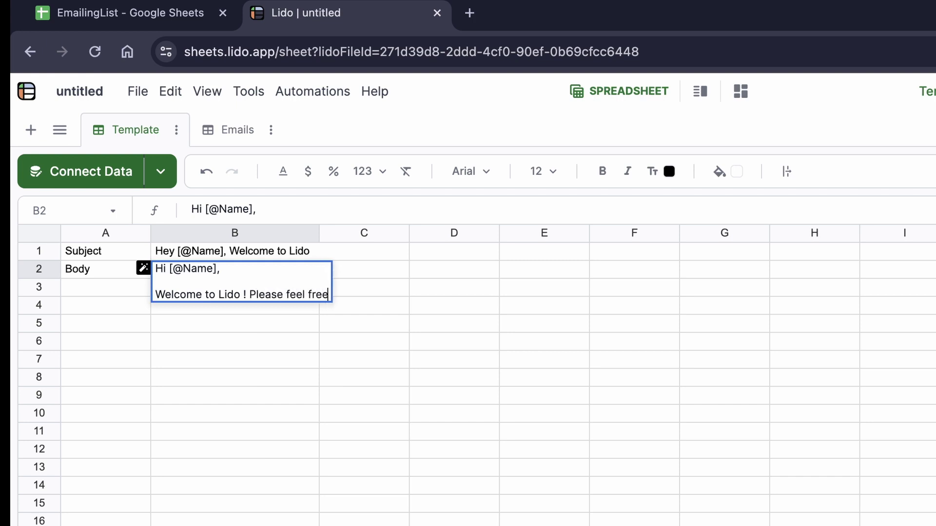
type(" to reach out w")
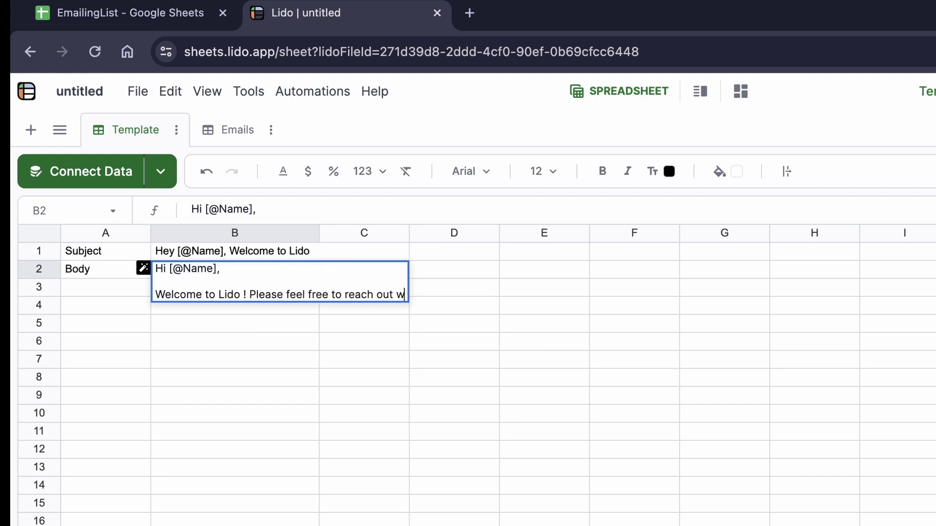
type("ith any questi")
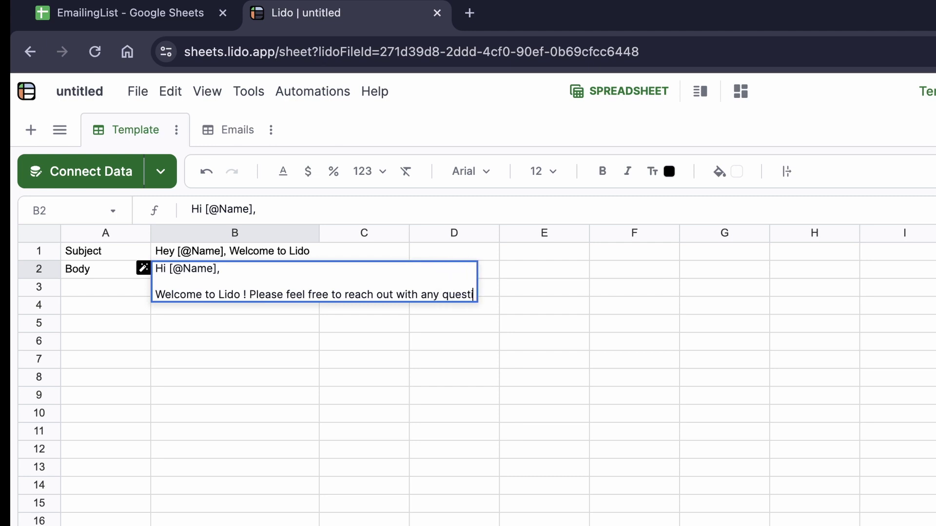
type("ons.")
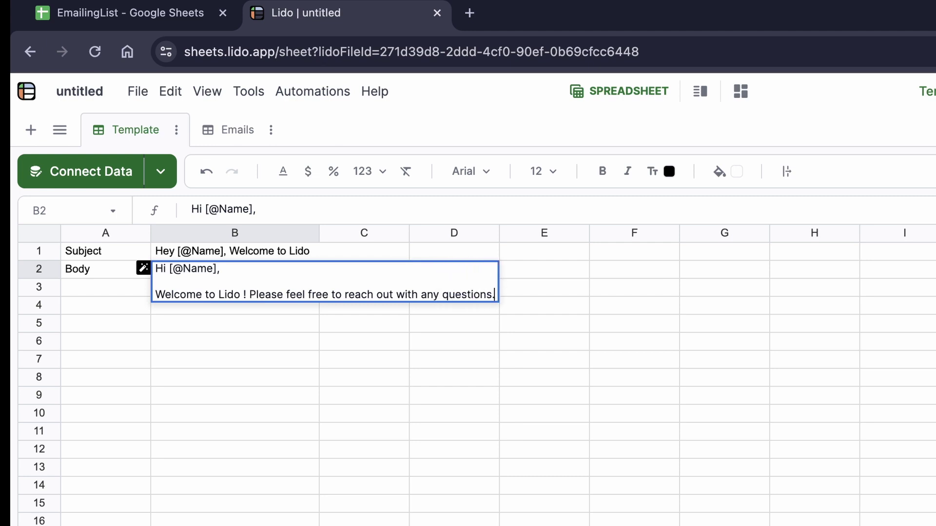
key("alt+Return")
key("alt+Return")
type("Regards,")
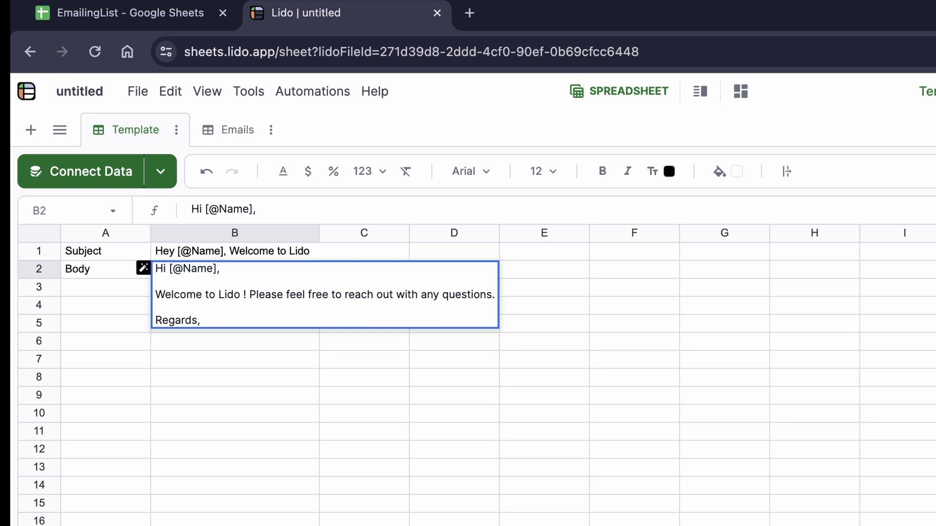
key("alt+Return")
type("Team K")
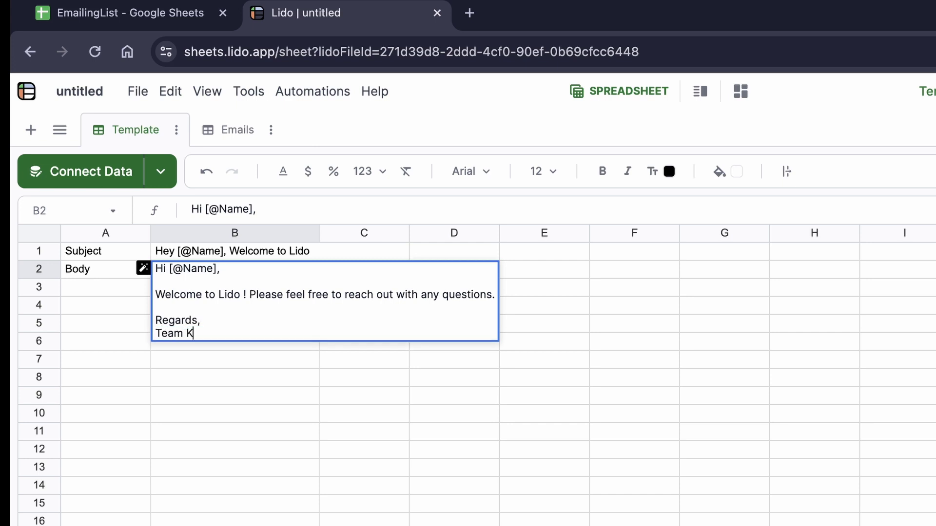
key("BackSpace")
type("Lido.")
key("Return")
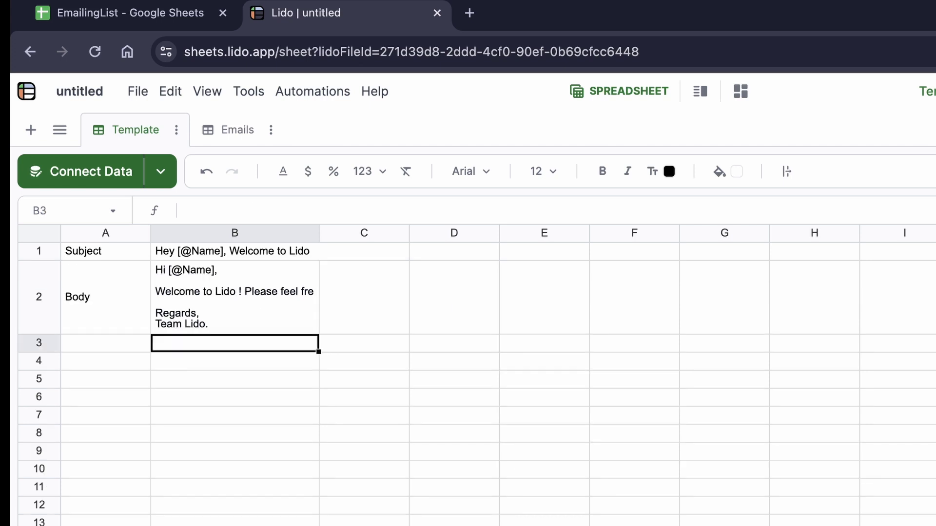
Widen Template's column B further, then widen the Emails sheet's Email column to fit addresses.
left_click_drag(379, 239, 412, 241)
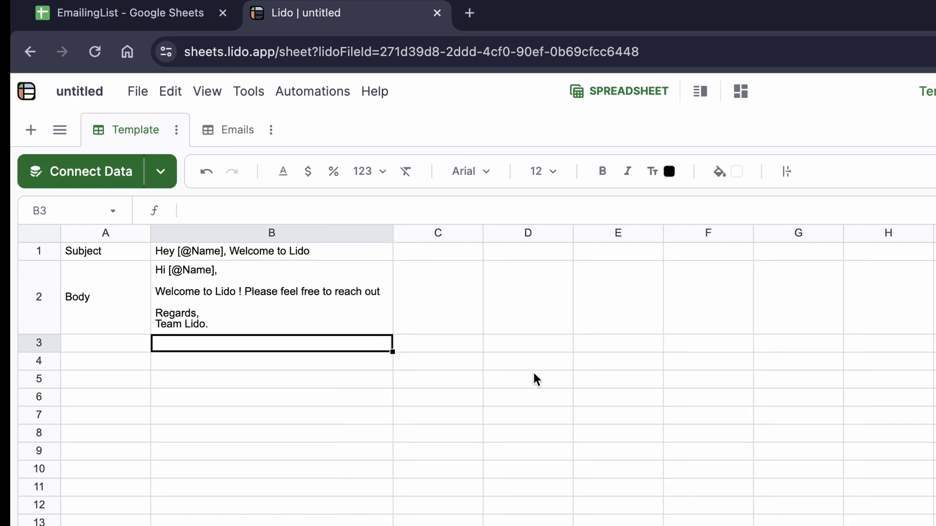
left_click(228, 130)
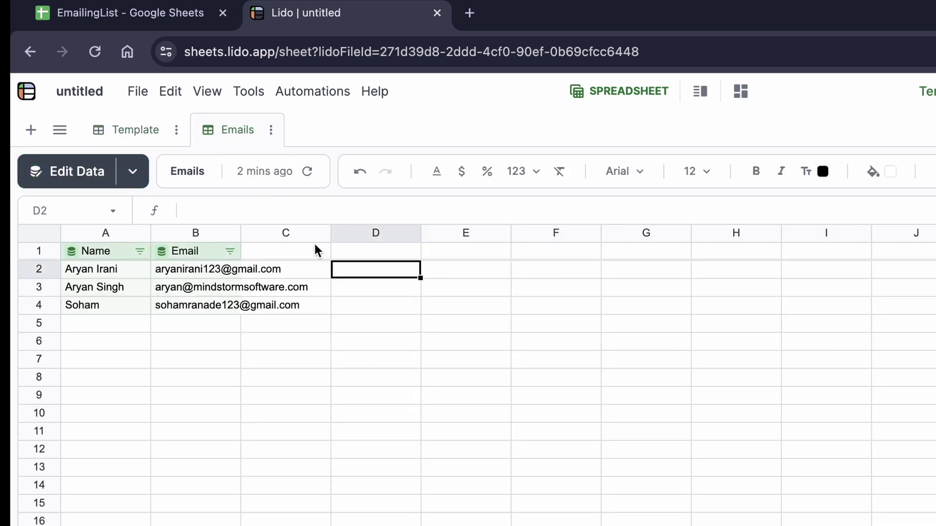
left_click_drag(242, 232, 314, 233)
left_click(464, 347)
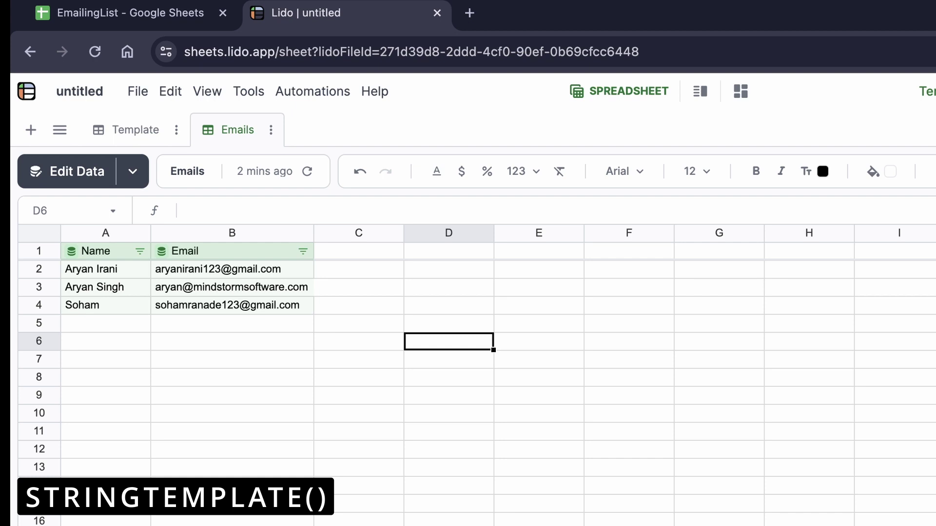
Enter =STRINGTEMPLATE(Template!$B$1) in C2 of the Emails sheet.
left_click(336, 273)
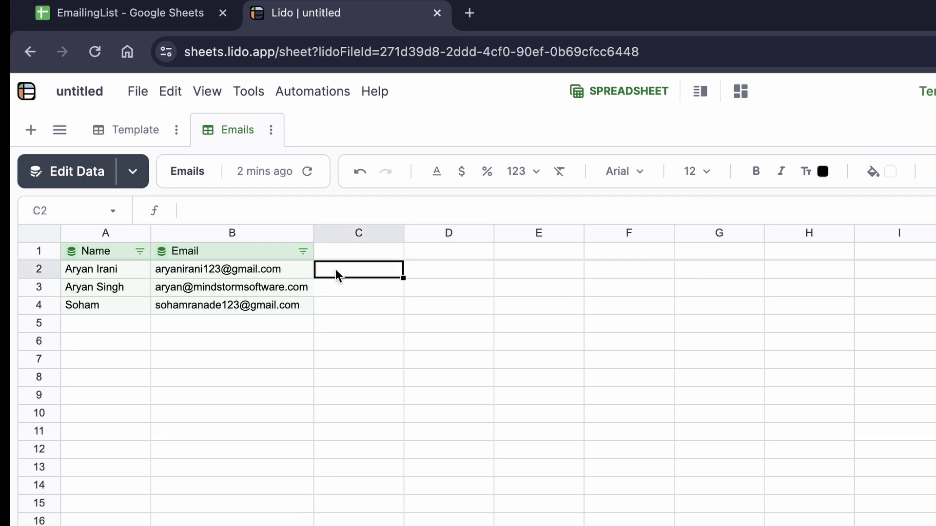
type("=stri")
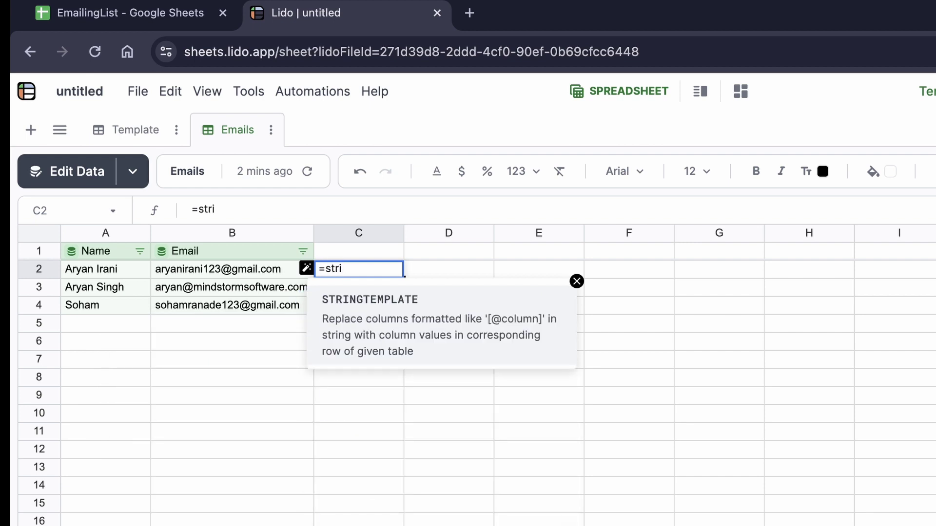
key("Tab")
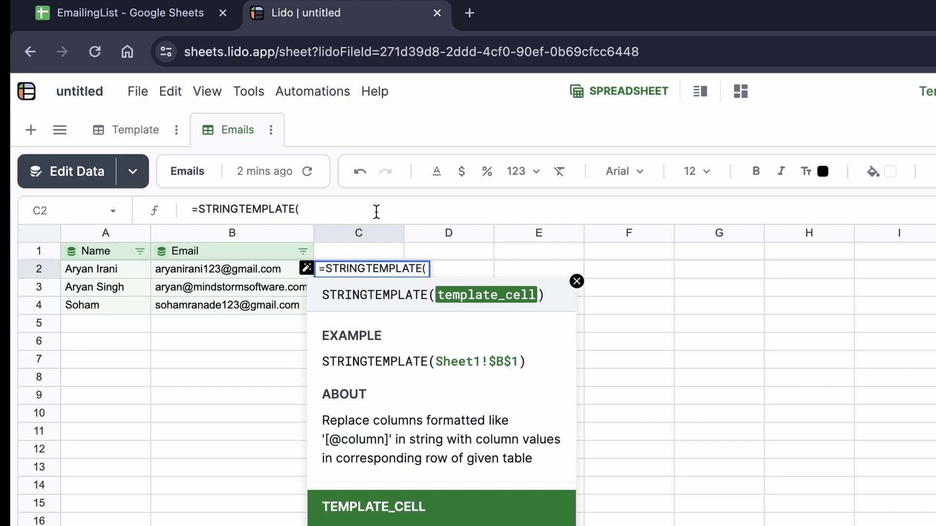
left_click(141, 132)
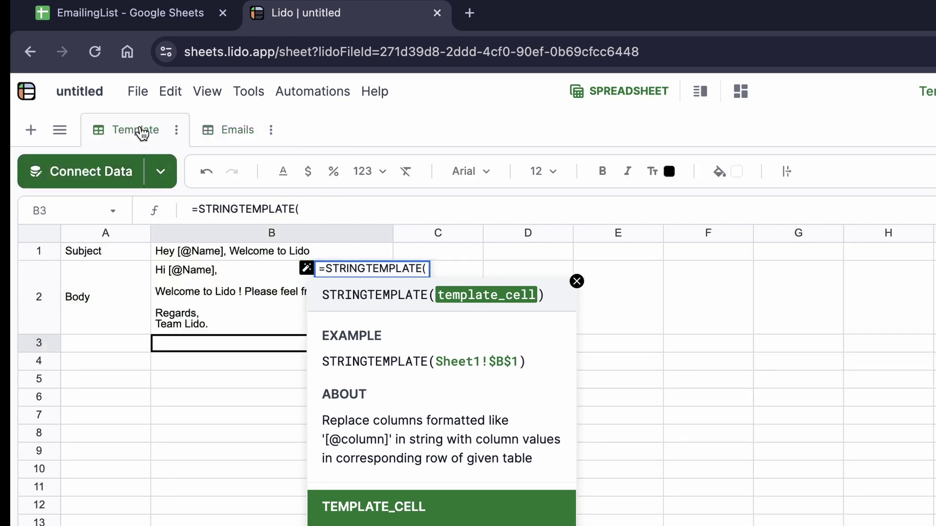
left_click(208, 250)
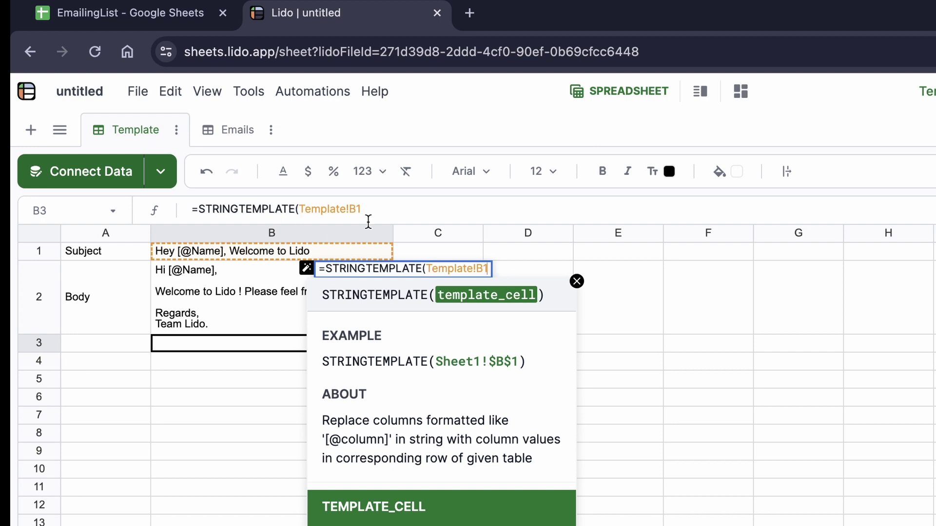
left_click(476, 269)
type("$")
key("Right")
type("$1")
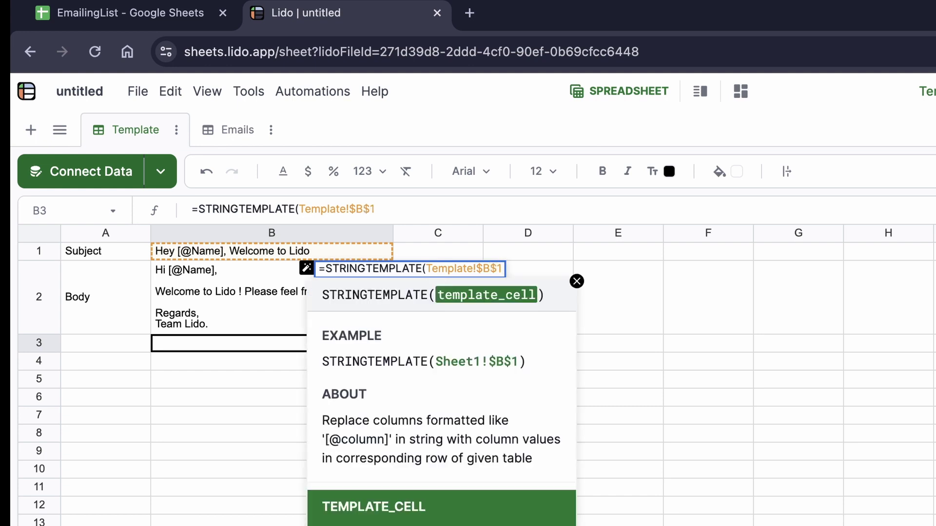
type(")")
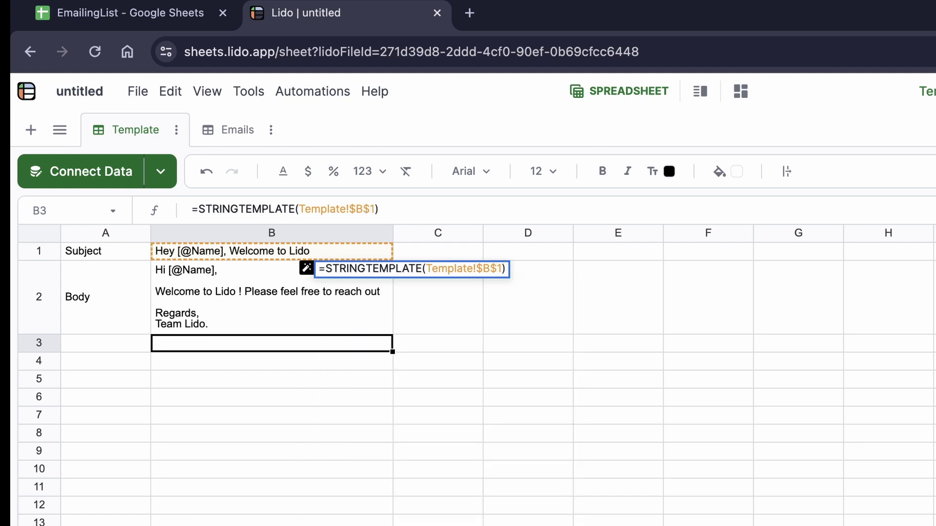
key("Return")
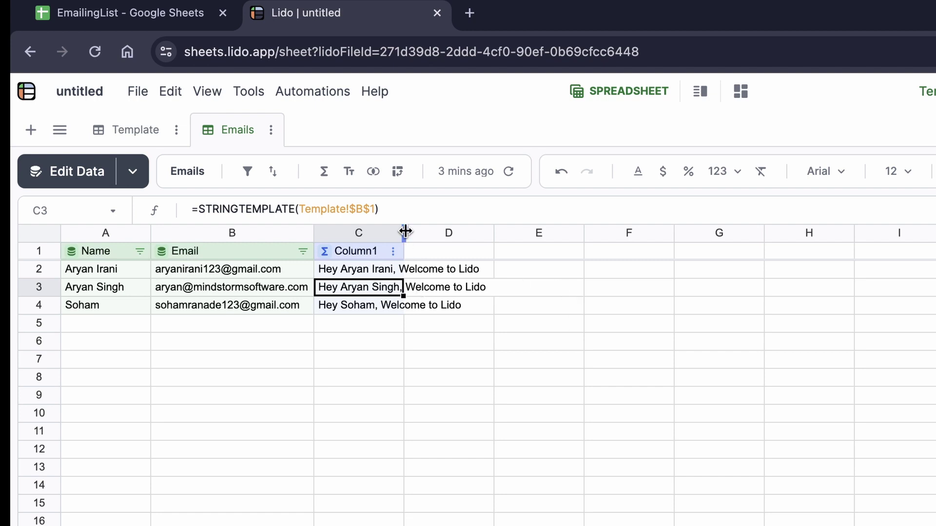
Widen column C and rename the computed Column1 to 'Subject'.
left_click_drag(404, 233, 486, 232)
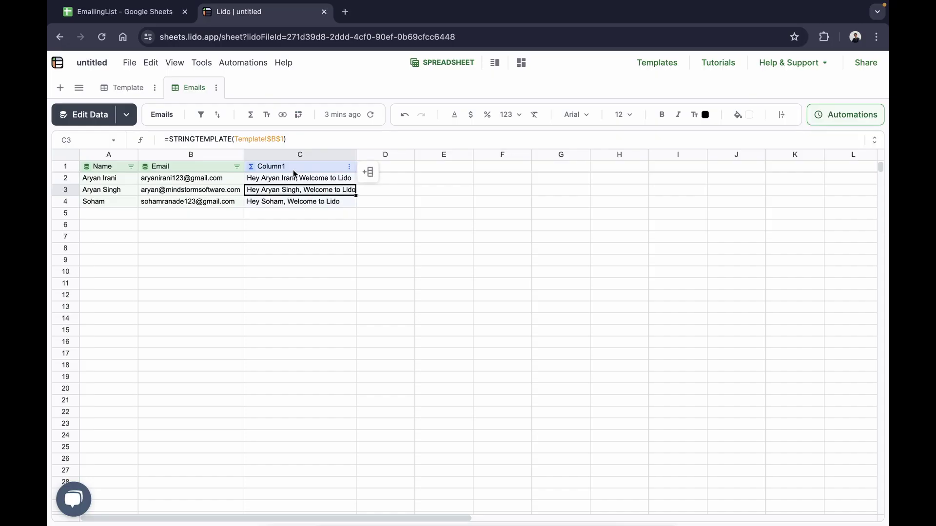
double_click(389, 257)
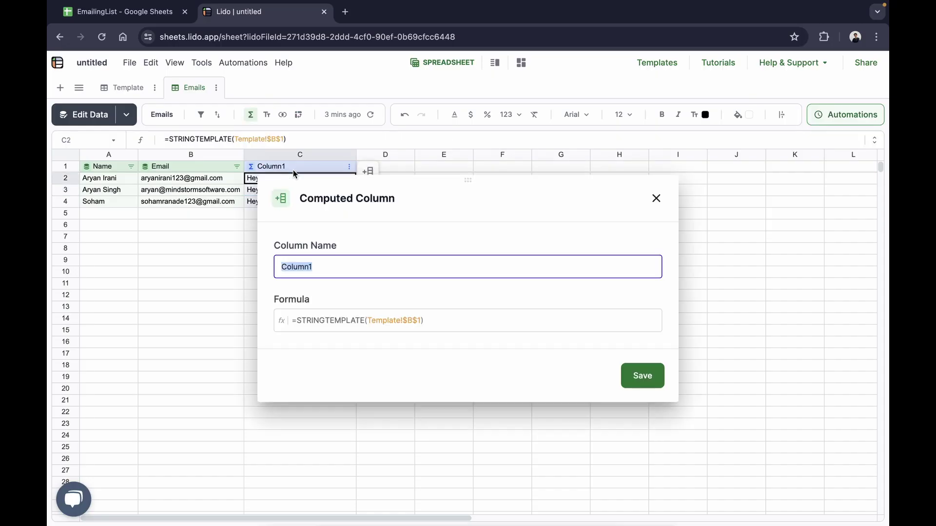
key("BackSpace")
type("Subject")
left_click(635, 374)
left_click(394, 170)
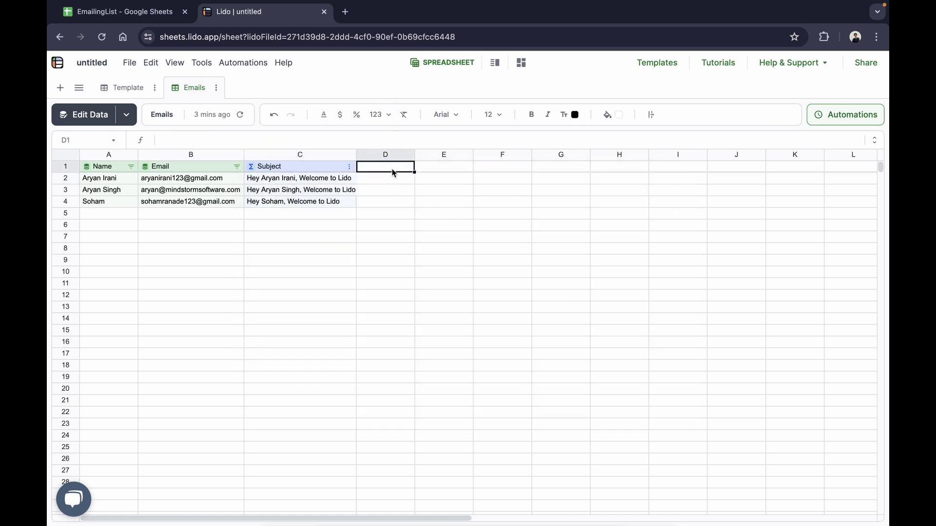
In D2 start a STRINGTEMPLATE formula referencing the Template sheet's cell B2.
type("Bo")
key("Escape")
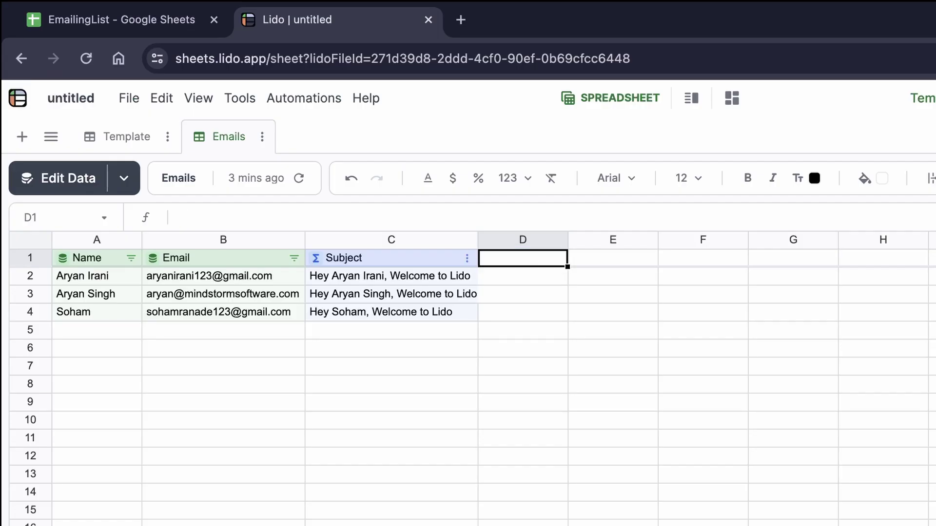
left_click(550, 276)
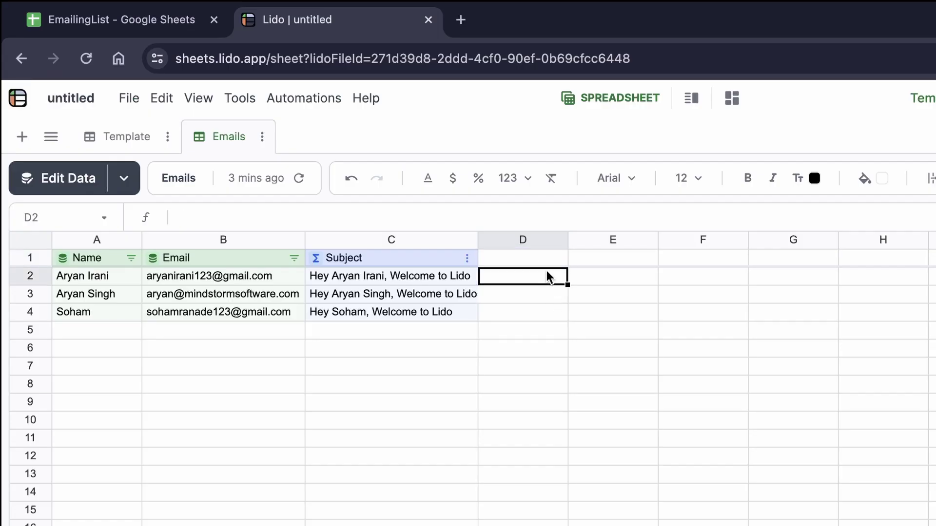
type("=strin")
key("Tab")
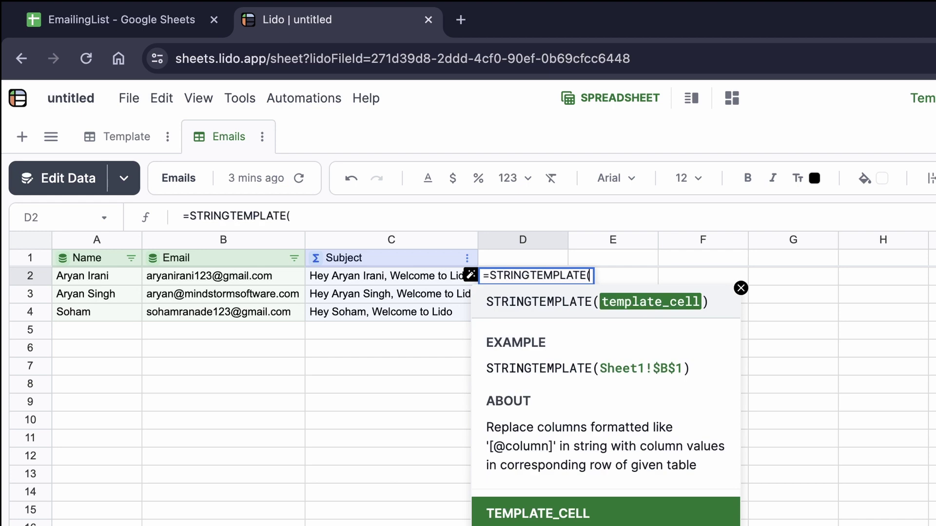
left_click(128, 138)
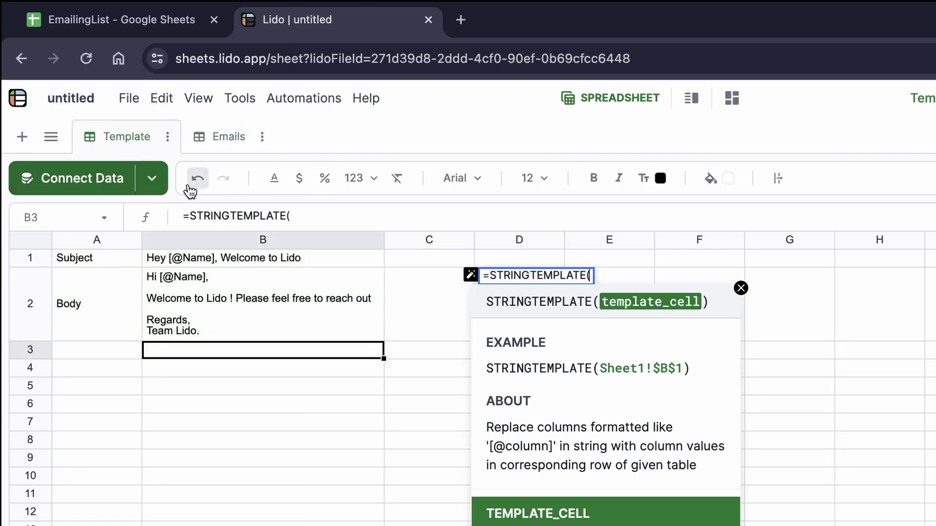
left_click(209, 317)
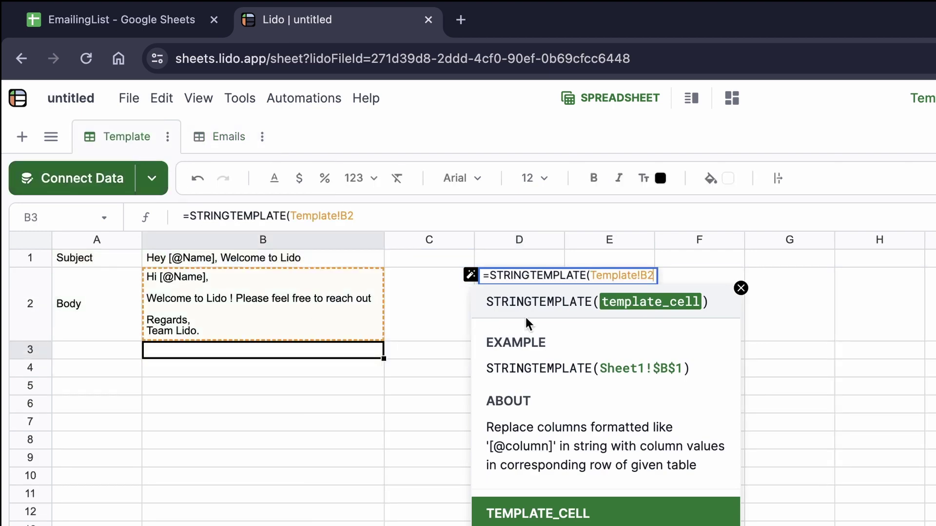
Lock the reference as Template!$B$2, close the formula and commit it.
left_click(341, 216)
type("$")
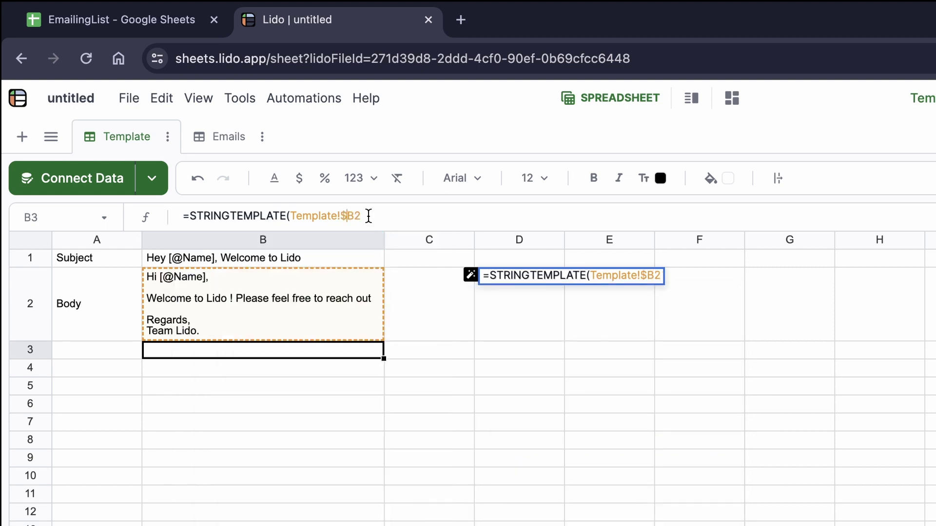
left_click(354, 216)
type("$")
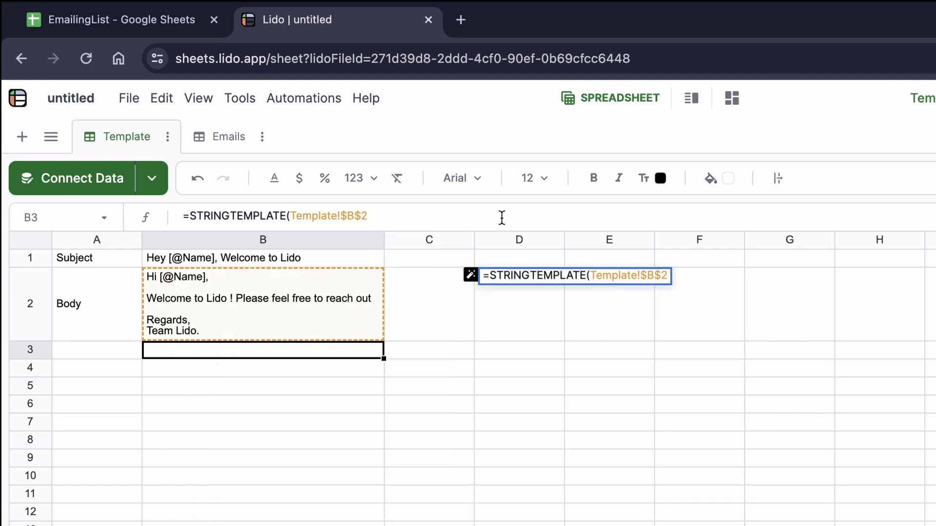
left_click(502, 218)
type(")")
key("Return")
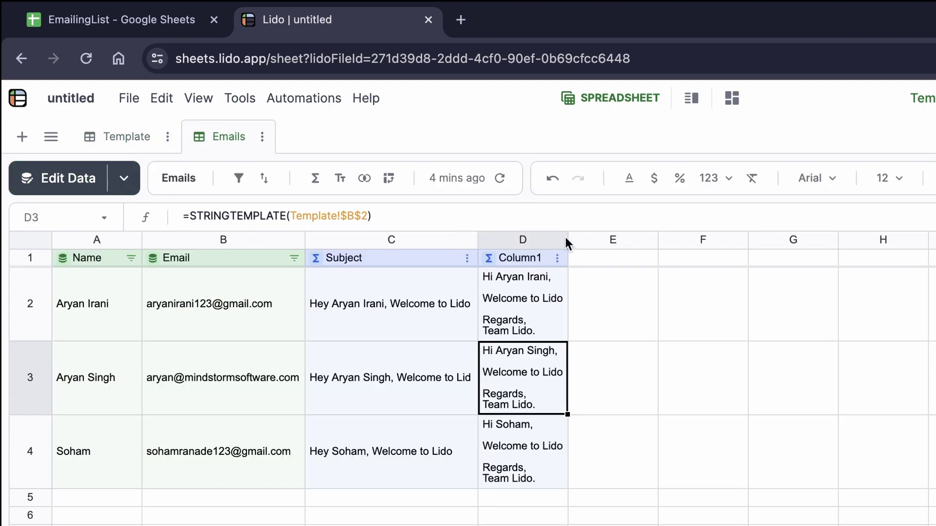
Widen column D and rename its computed column from Column1 to Body.
left_click(566, 236)
left_click_drag(566, 236, 671, 239)
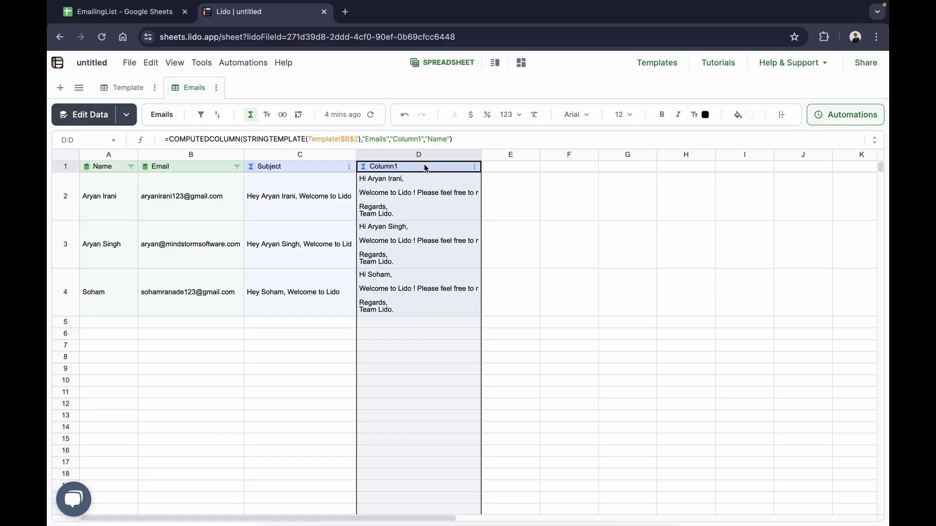
left_click(541, 260)
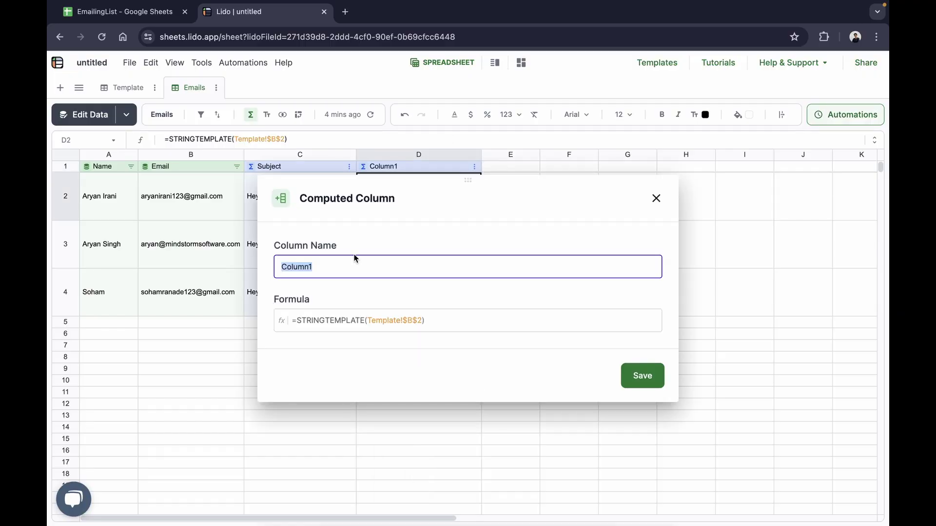
type("Body")
left_click(642, 376)
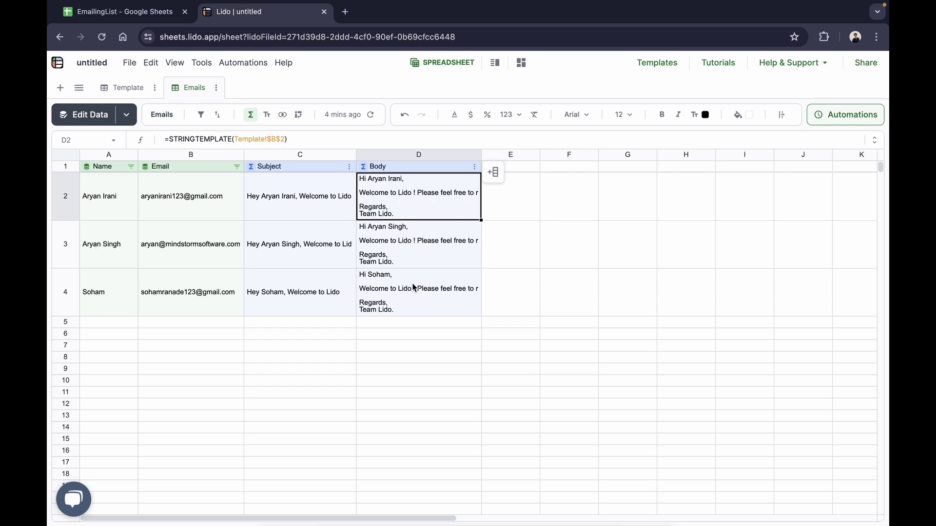
left_click(509, 167)
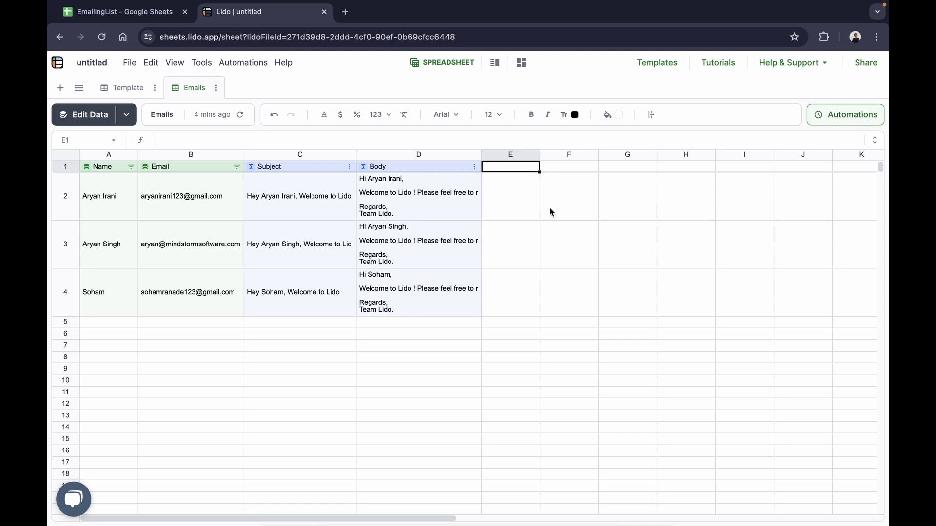
Enter =SENDGMAIL(Gmail credential, B2, C2, D2) in E2 and fill it down all rows.
key("Down")
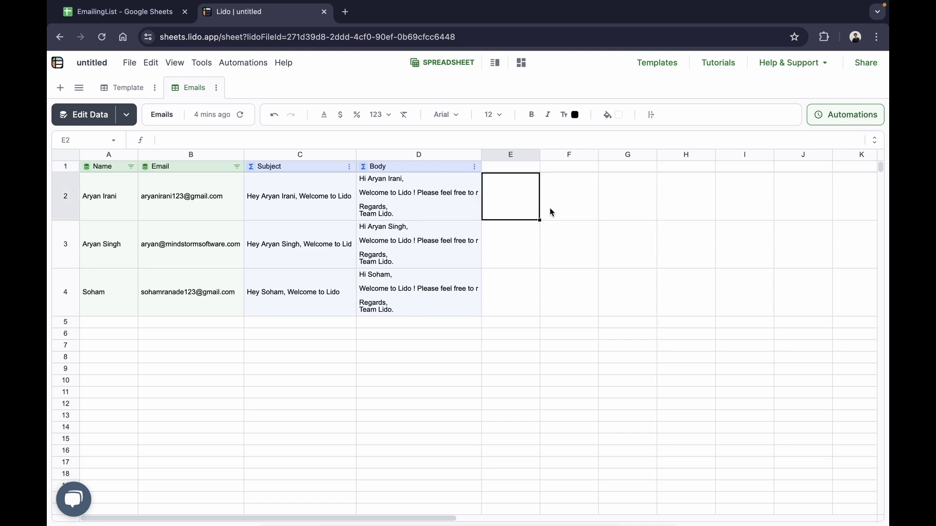
type("=")
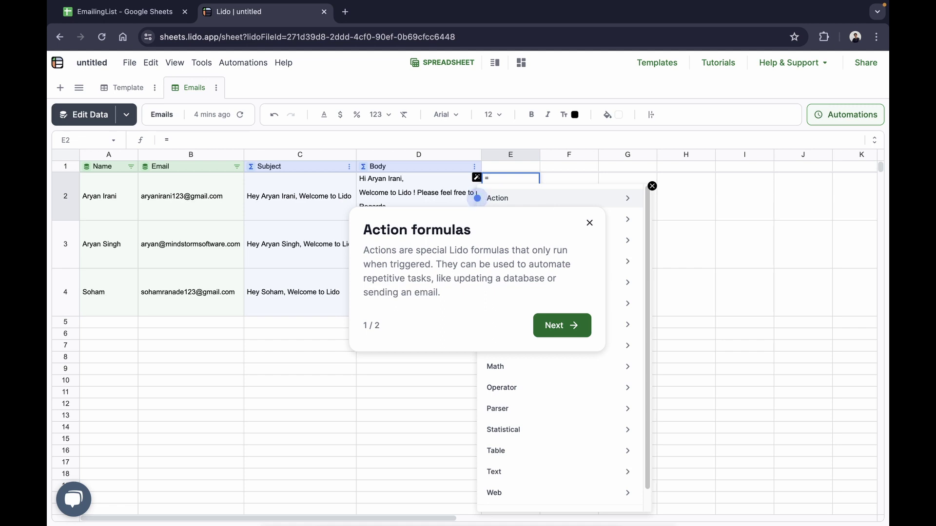
type("sen")
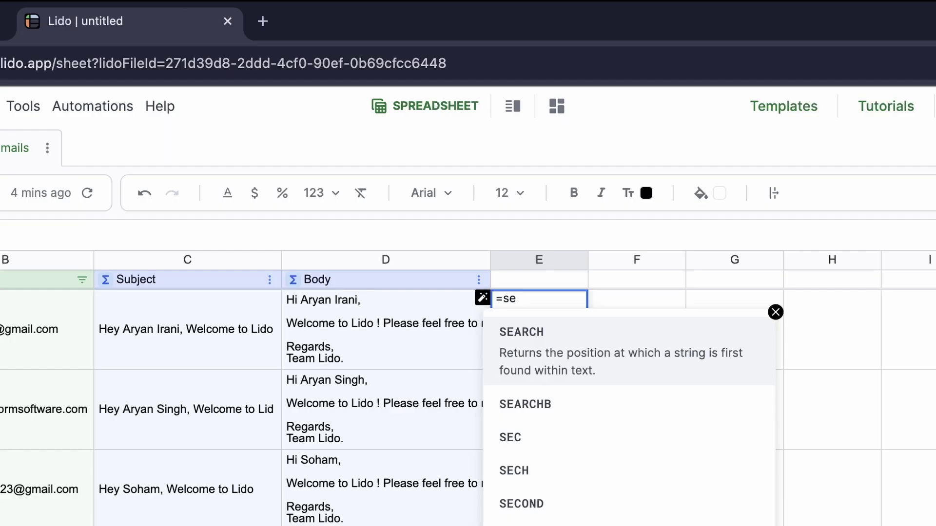
key("Tab")
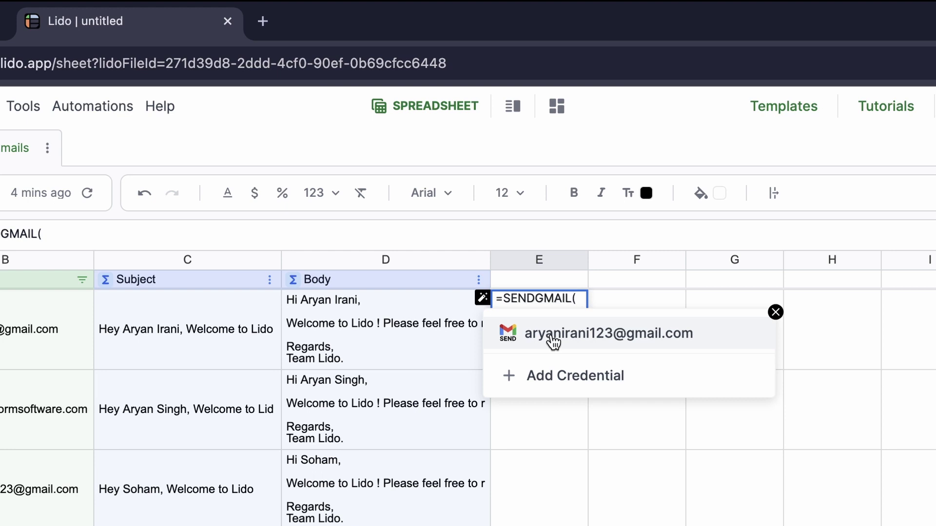
left_click(552, 338)
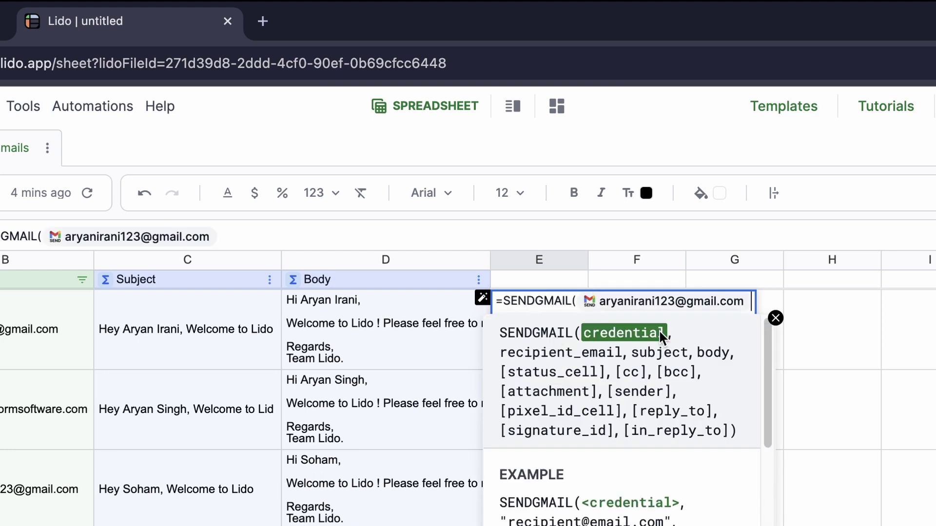
type(",")
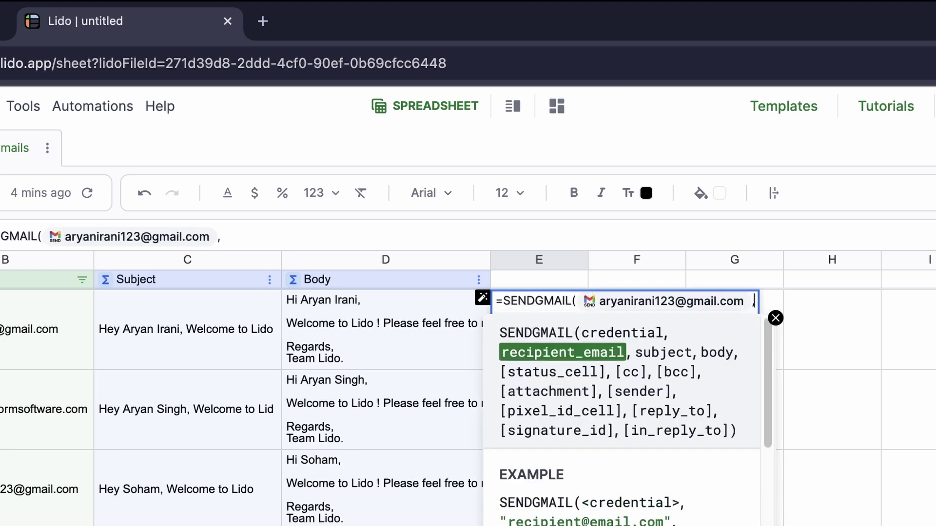
left_click(4, 339)
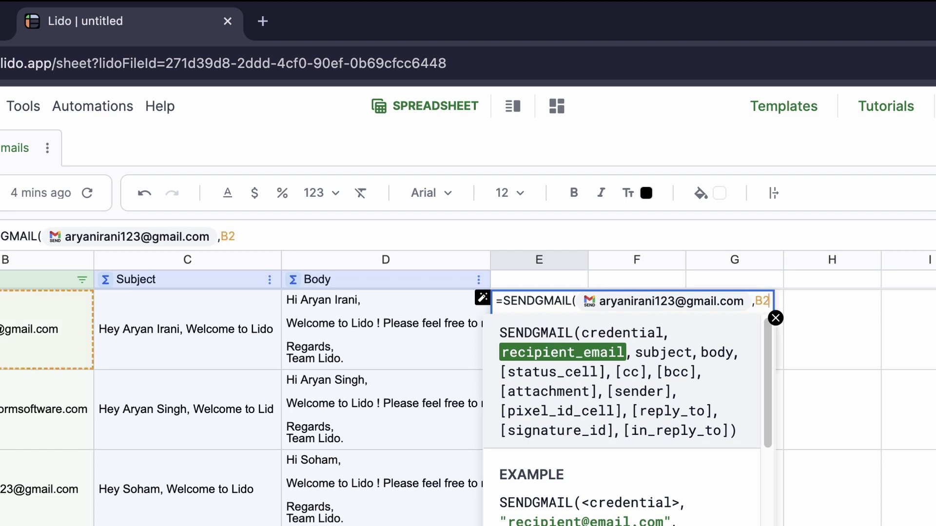
type(",")
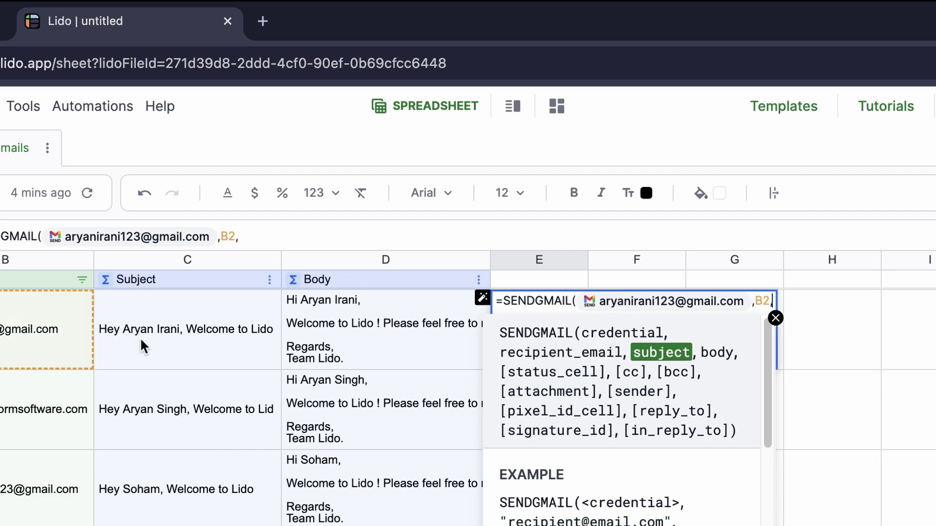
left_click(148, 341)
type(",")
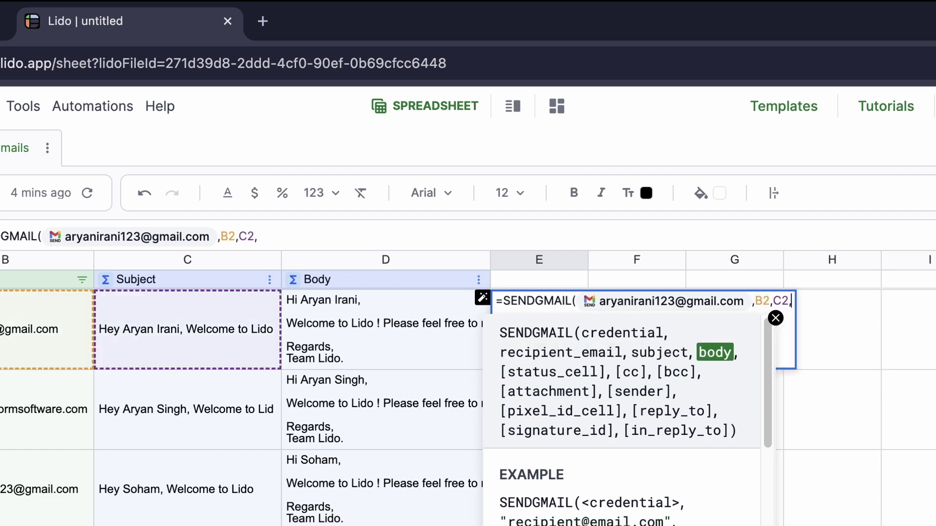
left_click(396, 355)
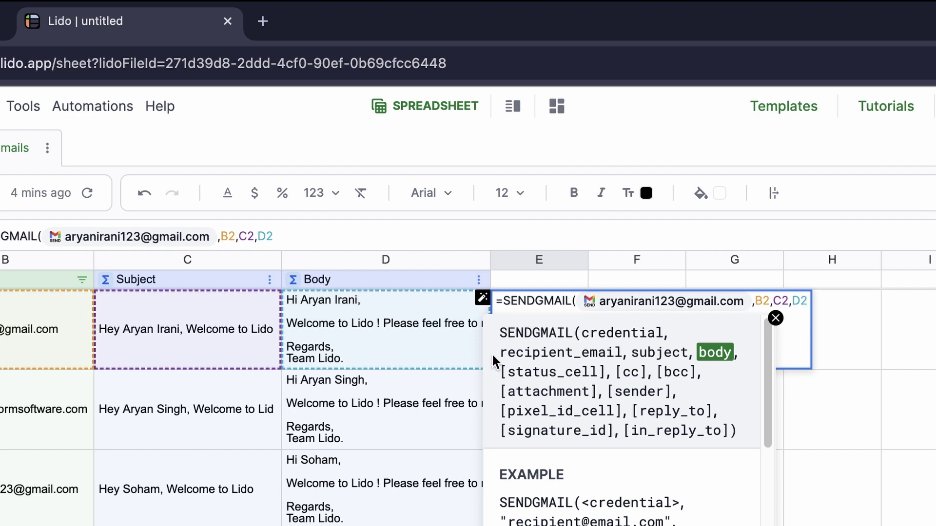
type(")")
key("Return")
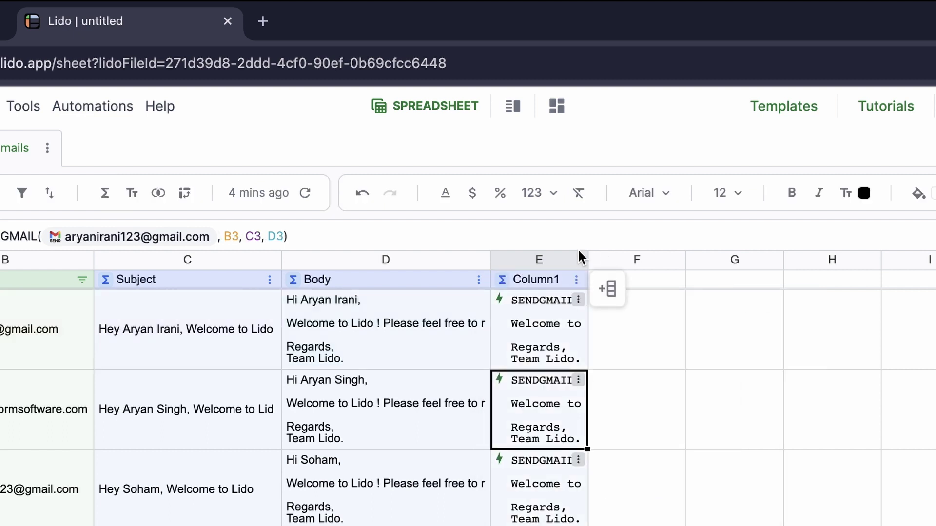
Widen column E so the SENDGMAIL formulas are visible.
left_click_drag(586, 260, 723, 256)
left_click(659, 322)
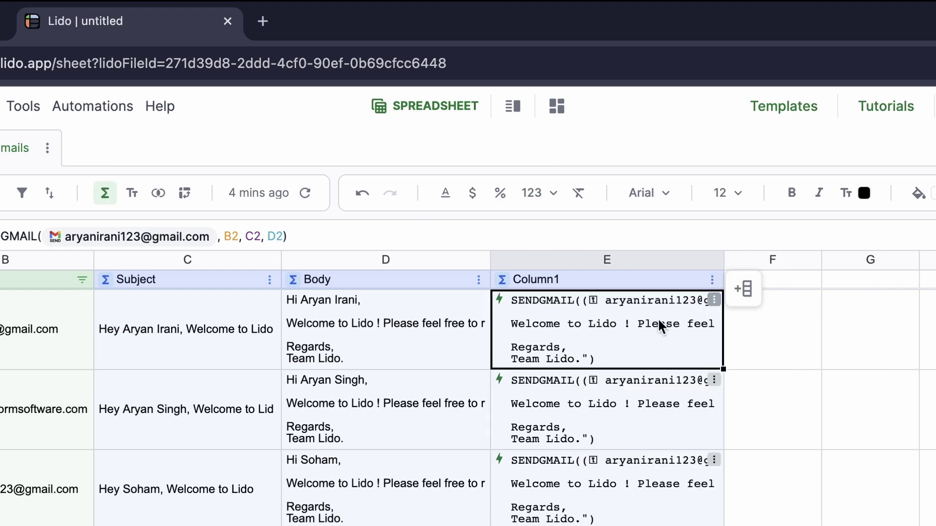
left_click(714, 300)
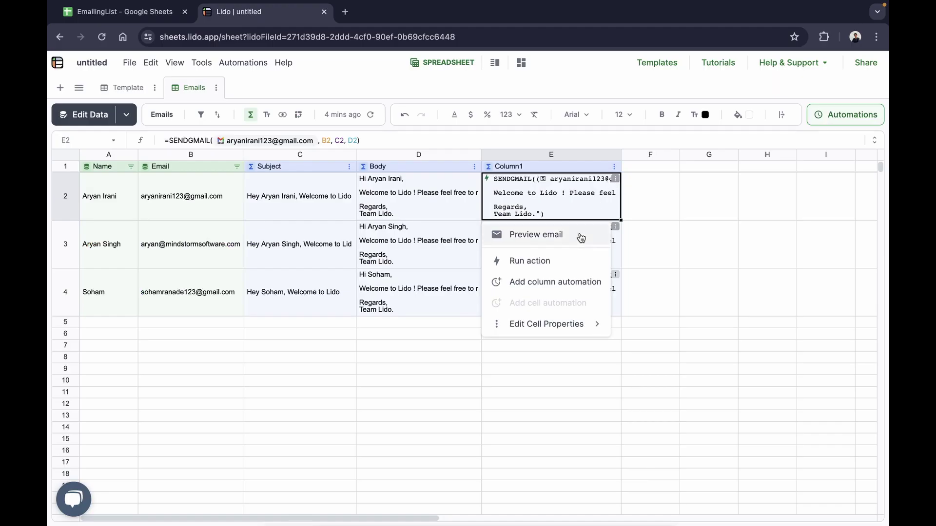
Preview row 2's welcome email from E2's menu, then follow the footer's Settings page link.
left_click(581, 236)
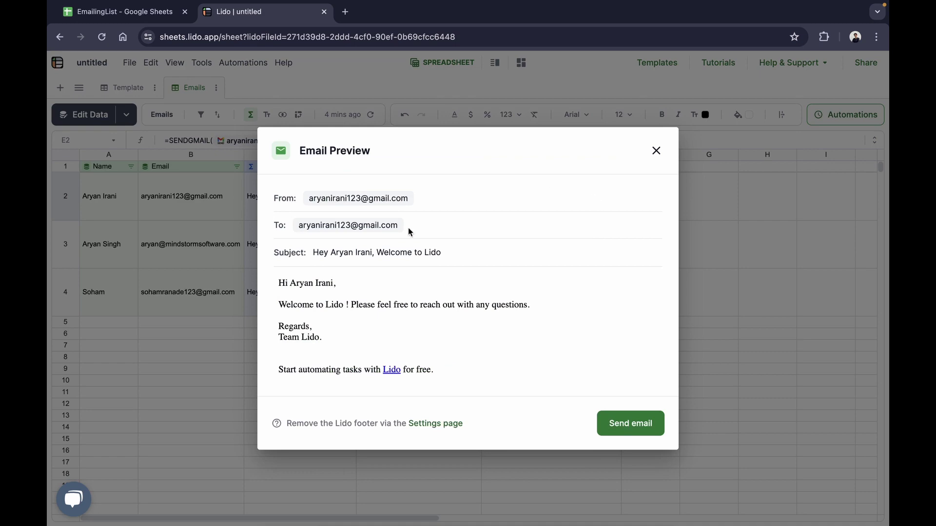
left_click(656, 150)
left_click(615, 178)
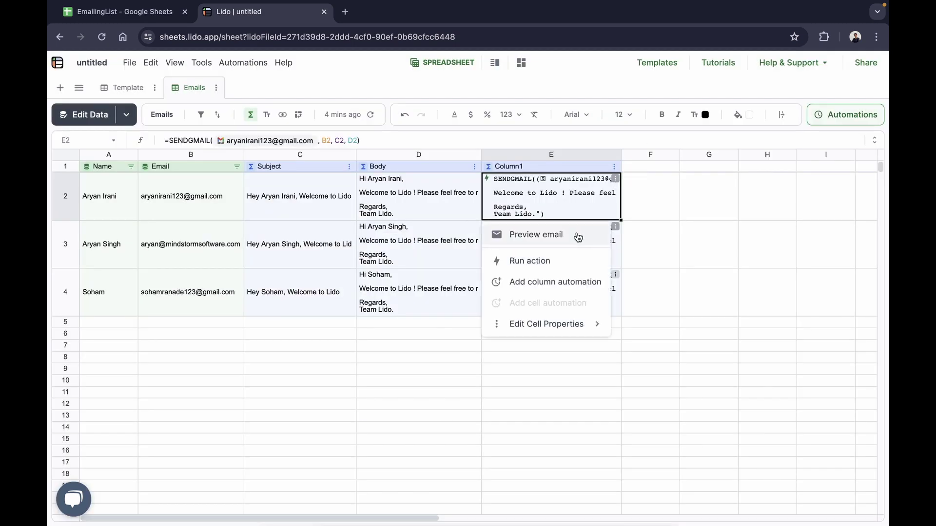
left_click(578, 236)
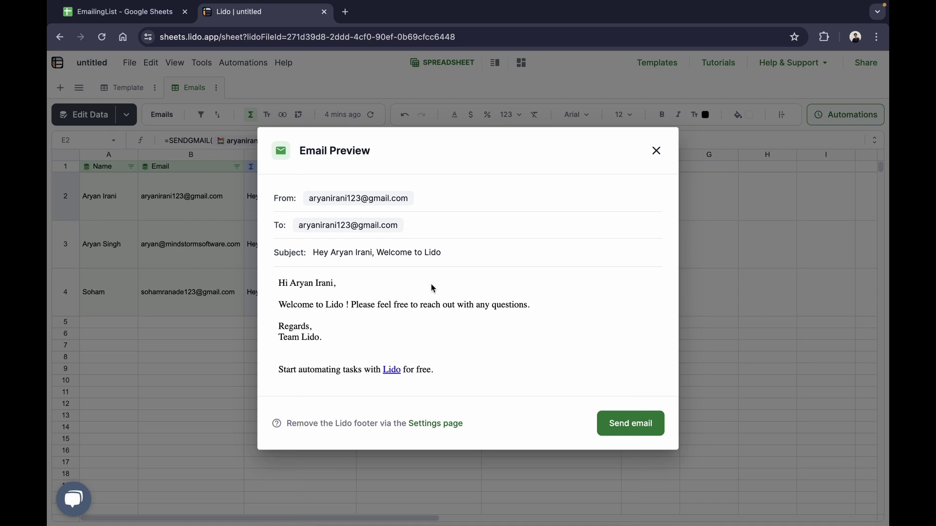
left_click(445, 424)
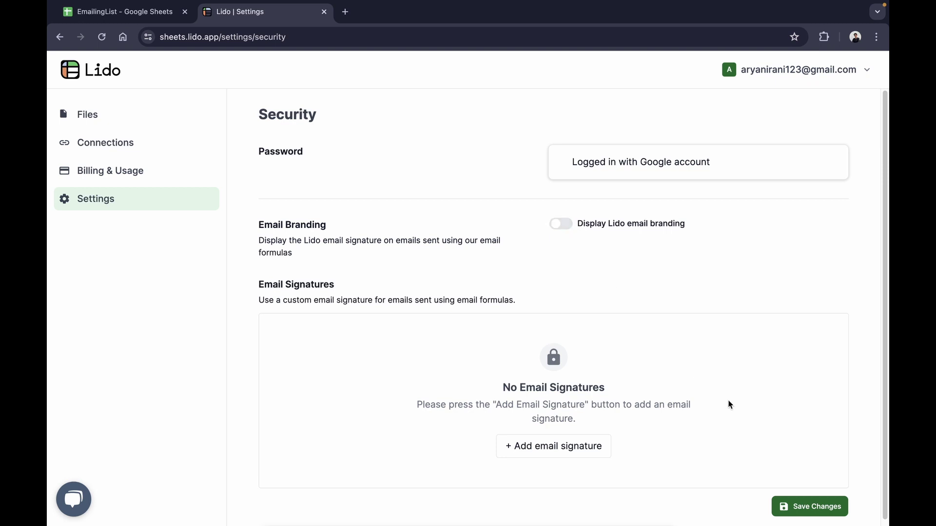
Save the settings changes and reopen the 'untitled' spreadsheet from Files.
left_click(804, 507)
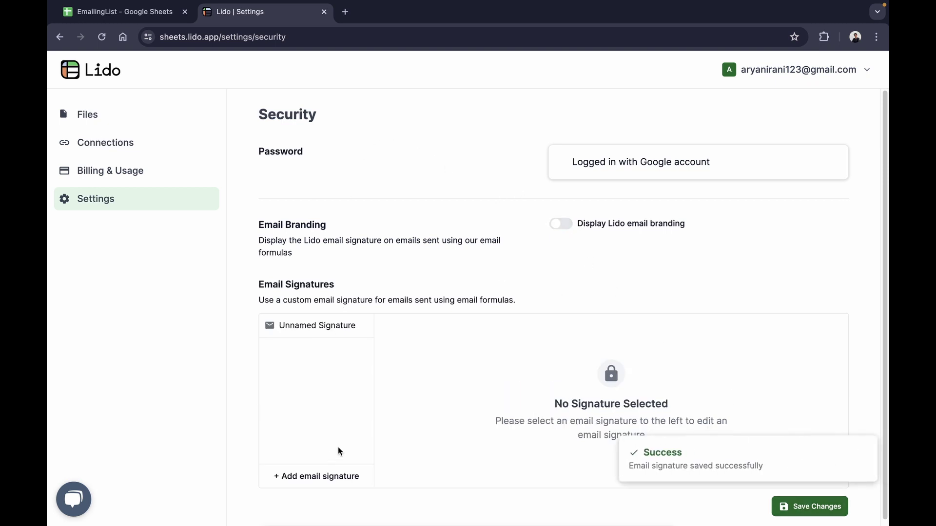
left_click(88, 114)
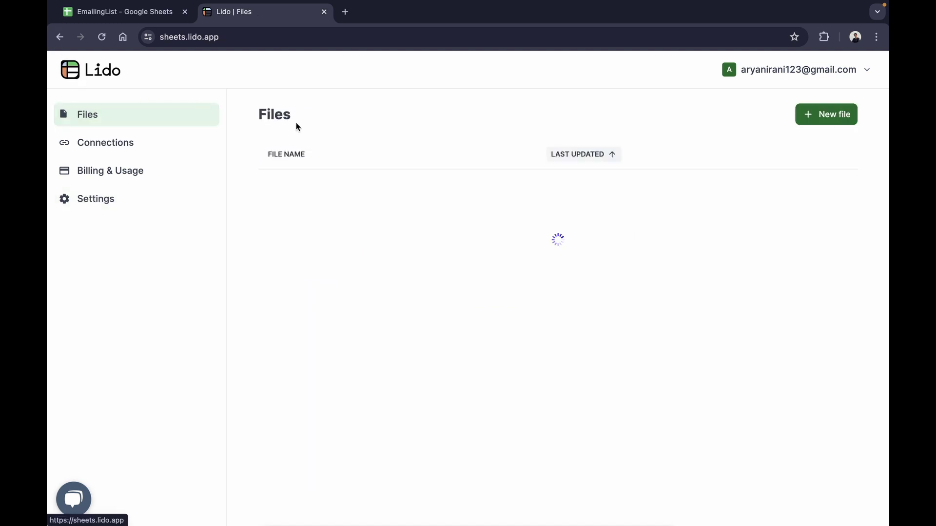
left_click(332, 200)
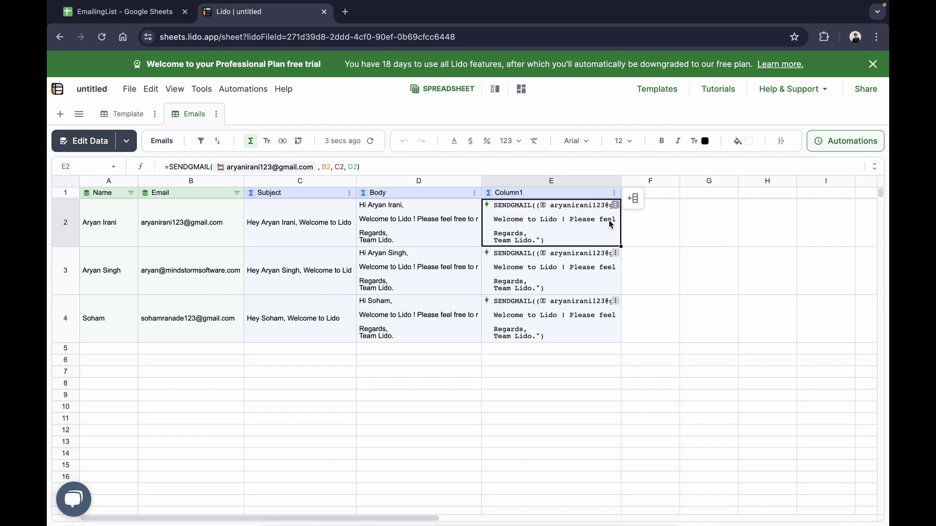
Wrap E2's formula as =IF(F2<>"success", SENDGMAIL(...)) so it only sends when unsent.
left_click(873, 64)
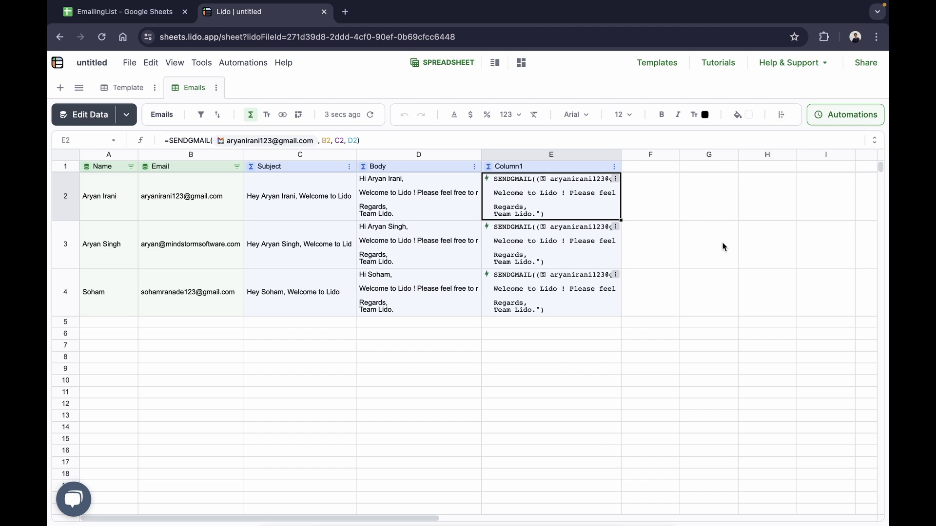
left_click(389, 146)
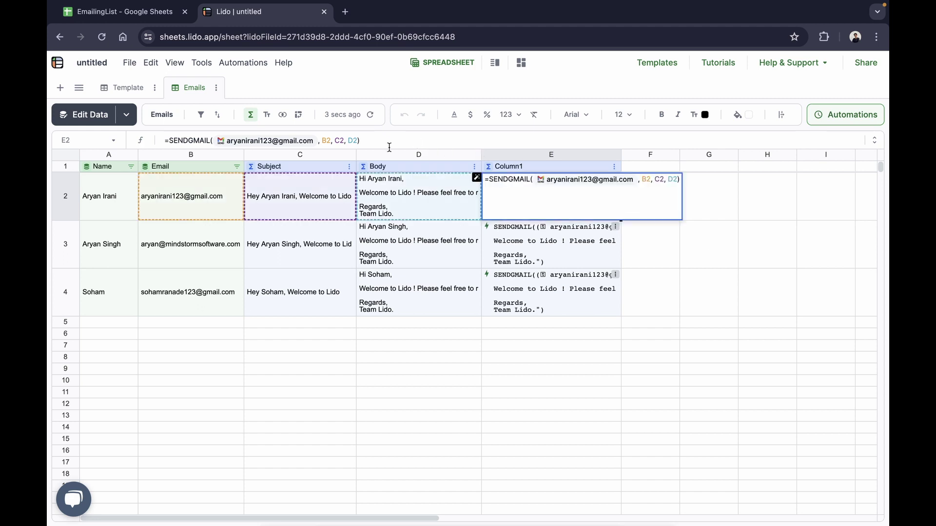
left_click(872, 142)
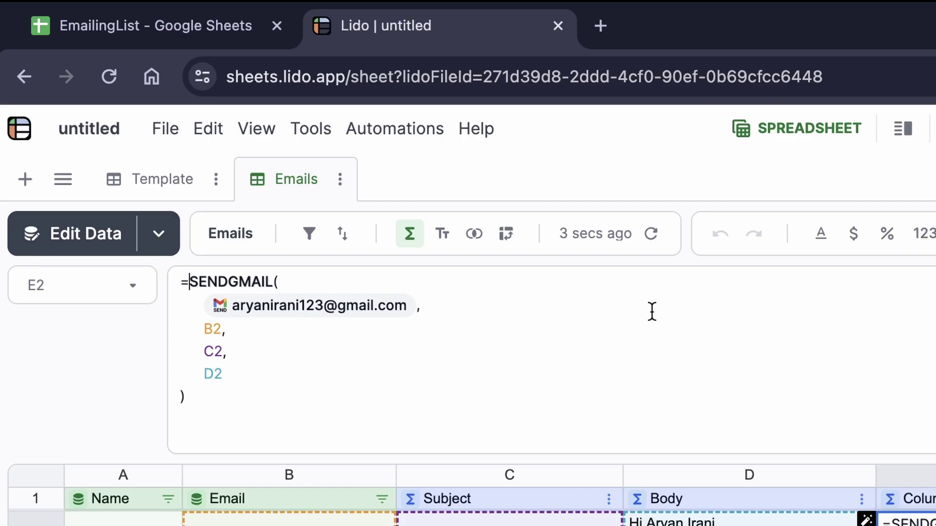
type("IF( ")
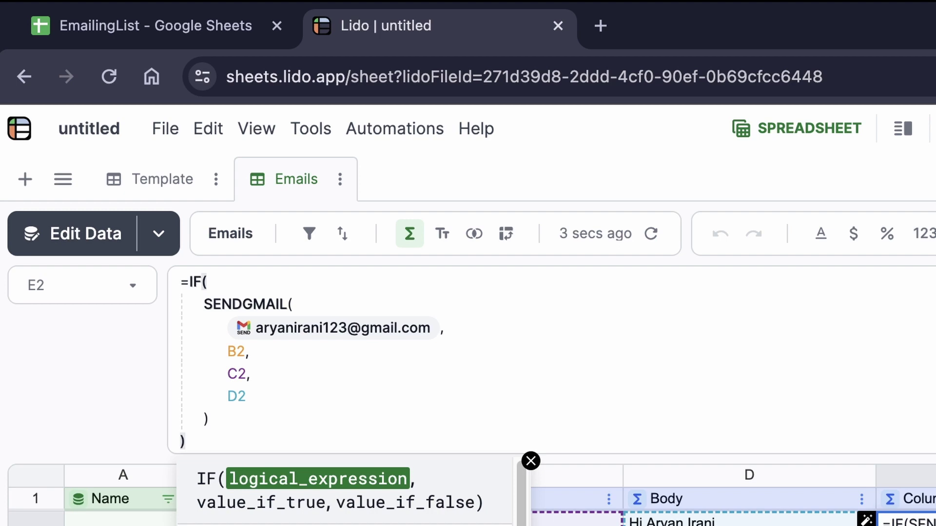
type("F")
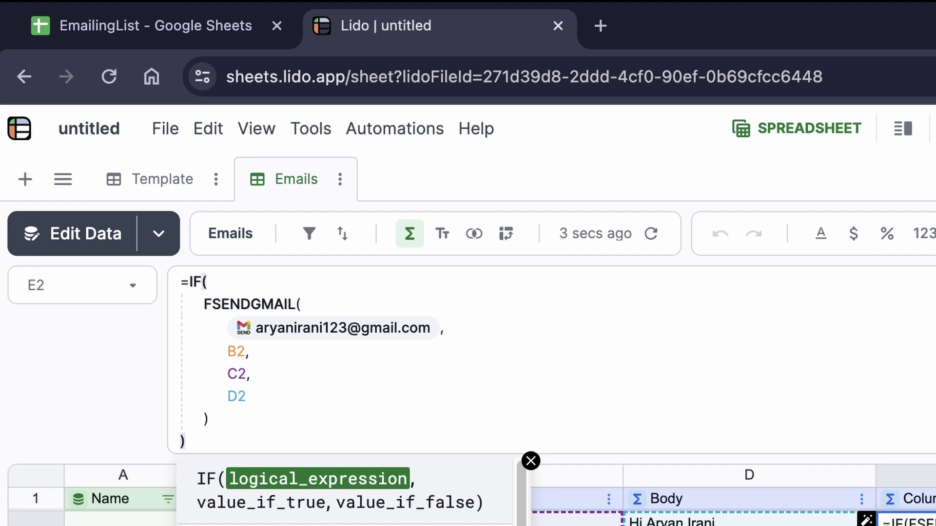
type("2 <> ")
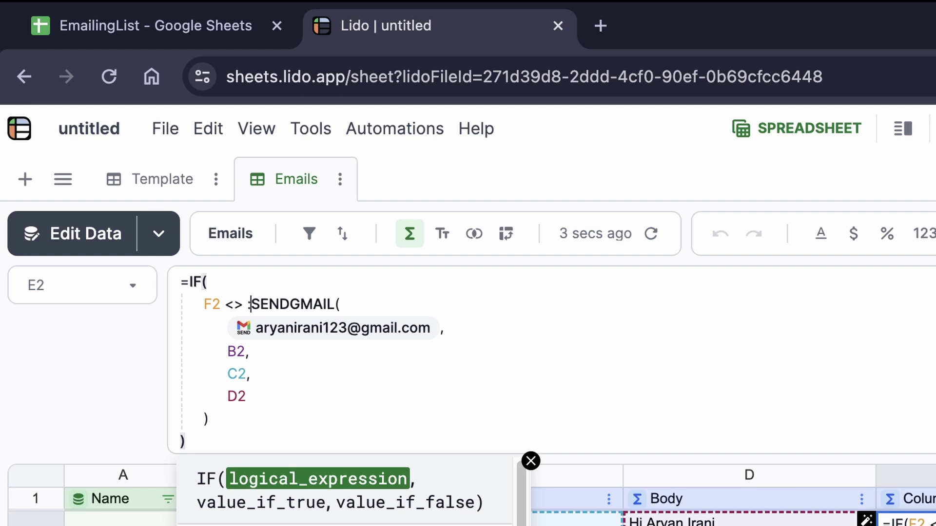
type("\"\"")
key("Left")
type("sucess")
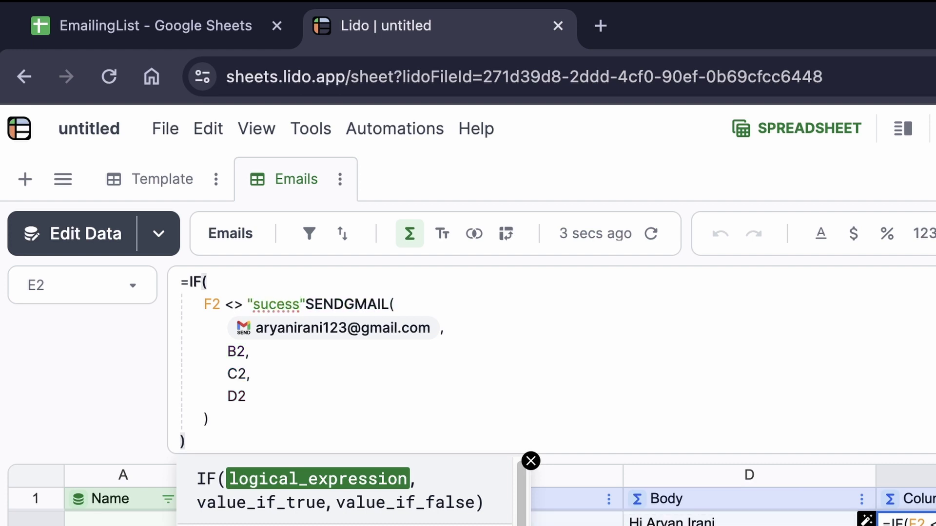
key("BackSpace")
key("BackSpace")
key("BackSpace")
type("cess")
key("BackSpace")
key("BackSpace")
type("a")
key("BackSpace")
type("ss\"")
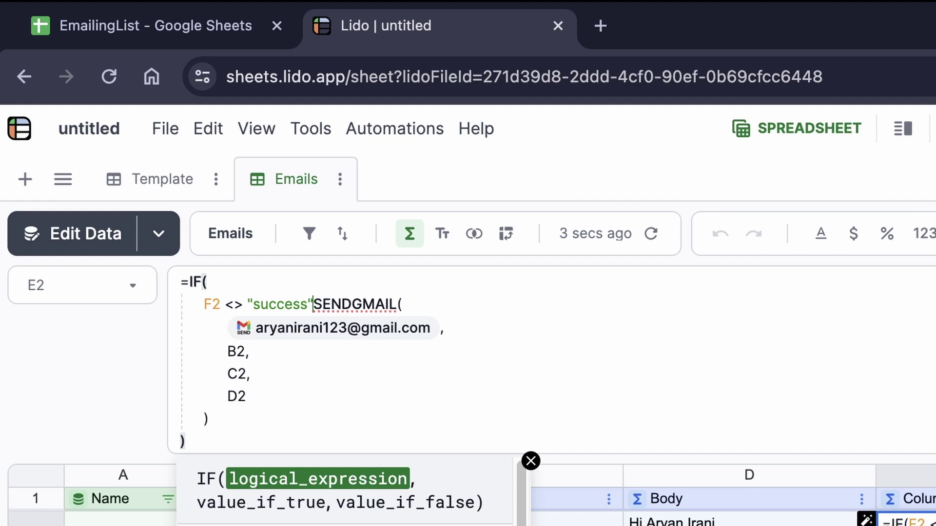
type(",")
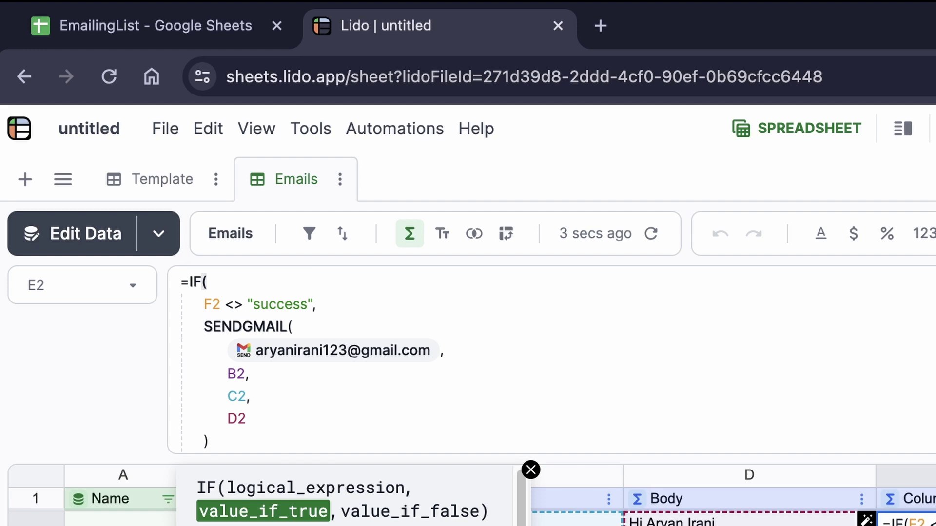
key("Return")
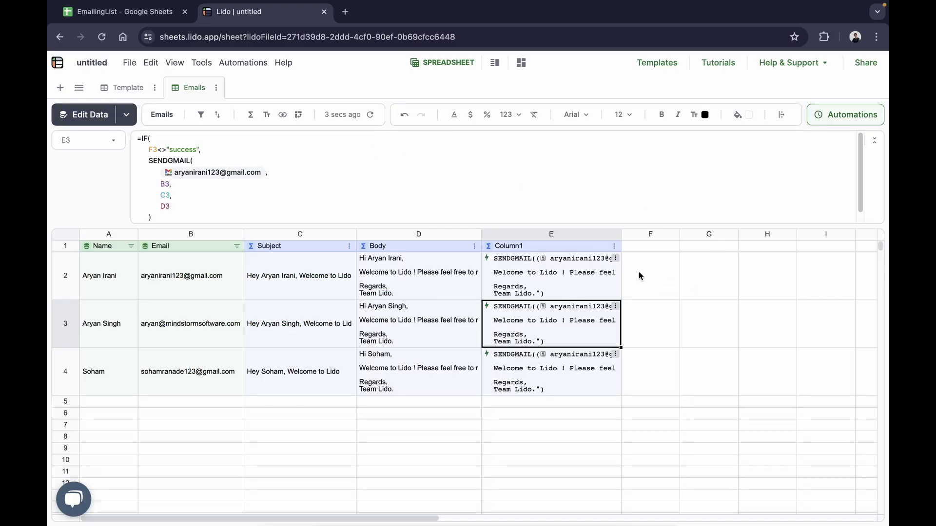
Rename computed column E from Column1 to 'Email Trigger'.
left_click(638, 276)
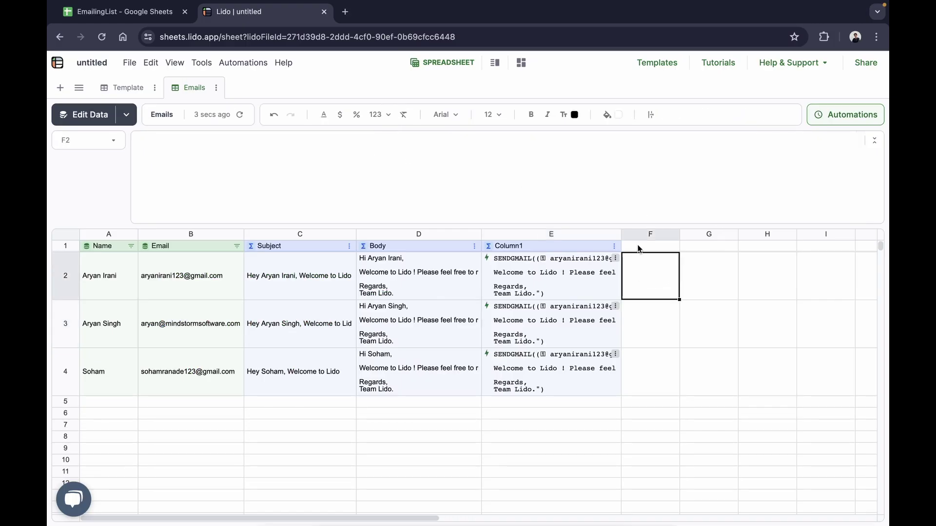
left_click(605, 246)
double_click(525, 248)
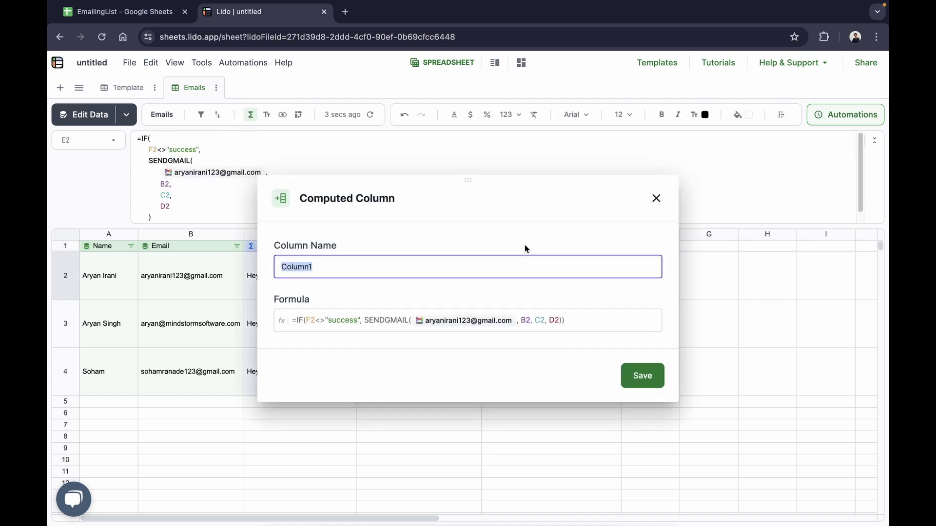
type("Email")
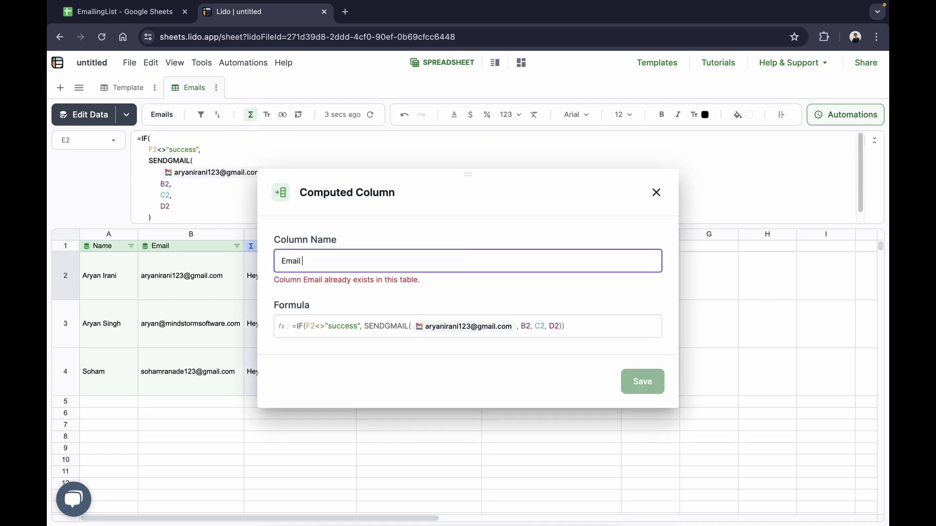
type(" Trigger")
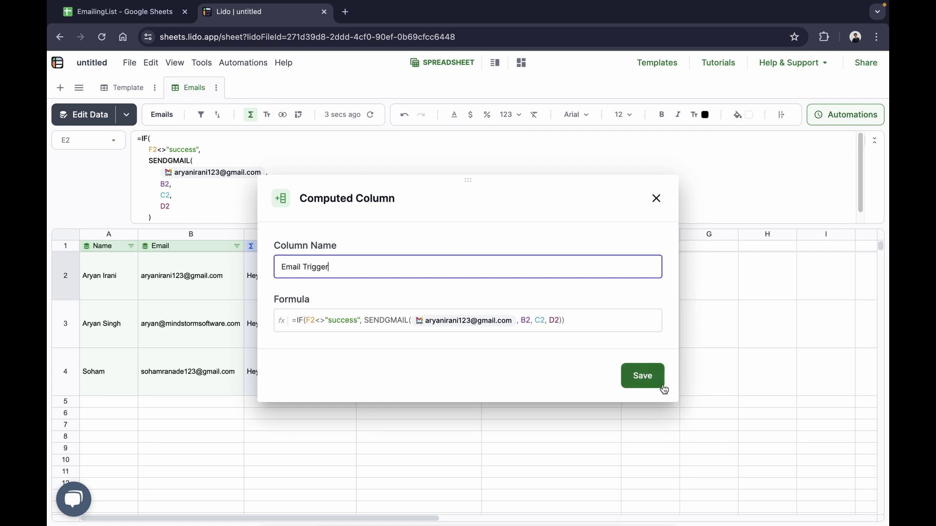
left_click(662, 387)
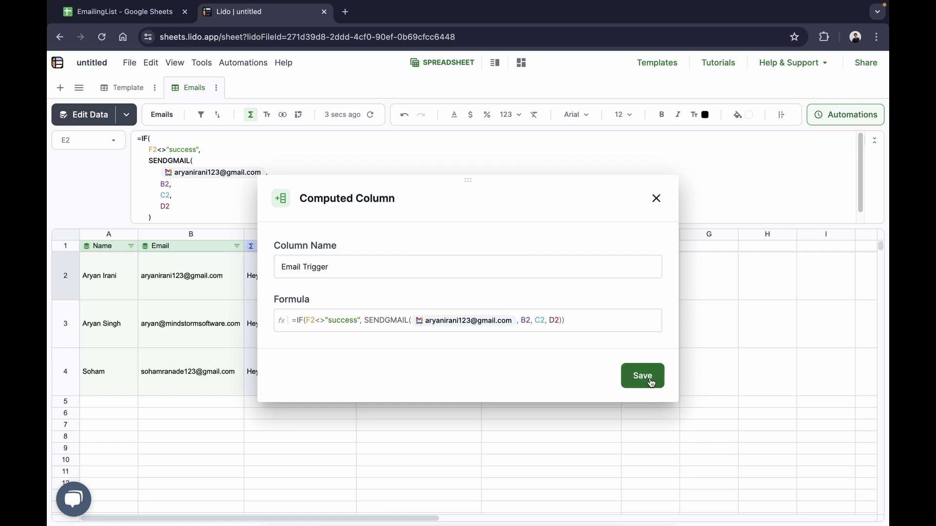
left_click(654, 285)
left_click(648, 248)
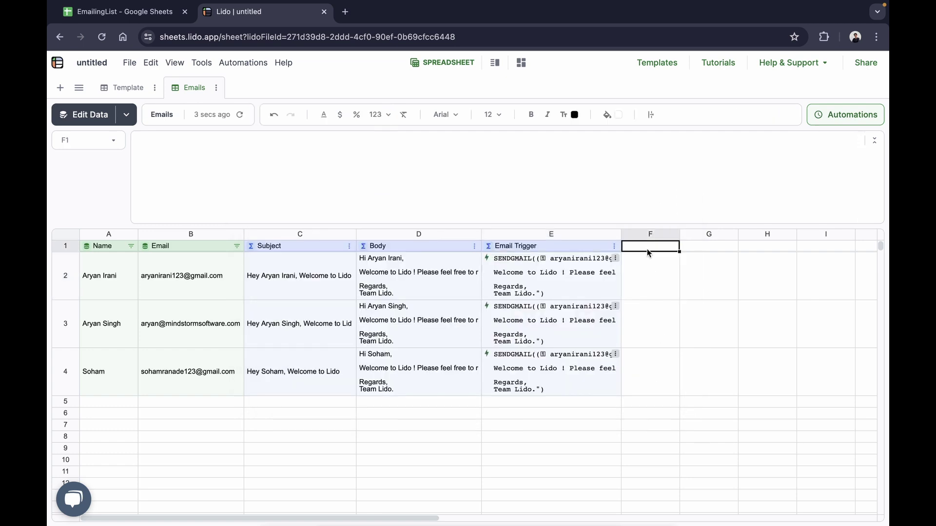
Add a Status header in F1 as a linked column using Email as its ID column.
type("Status")
key("Return")
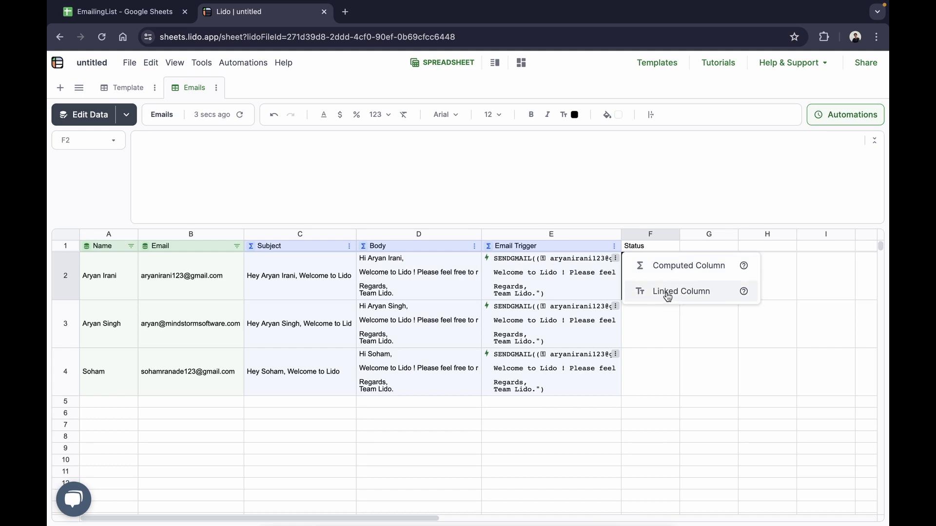
mouse_move(744, 294)
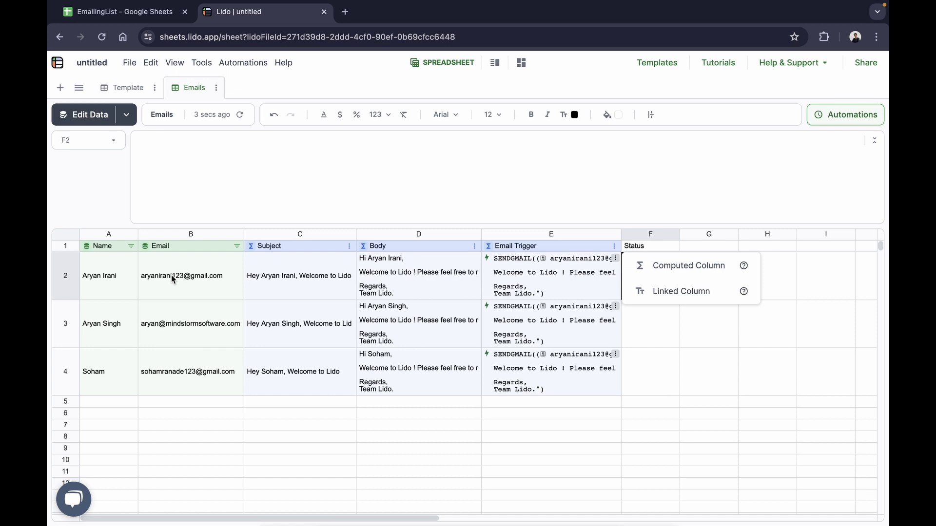
left_click(680, 292)
left_click(612, 335)
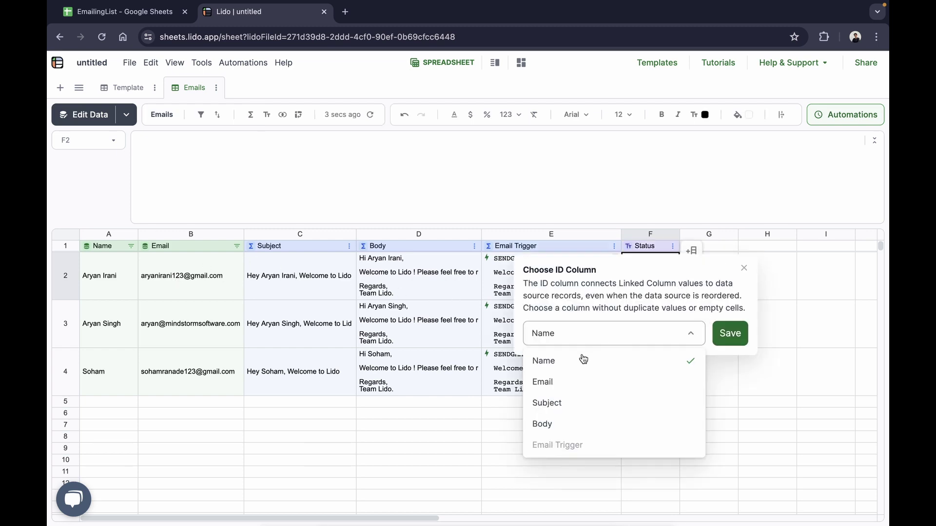
left_click(551, 381)
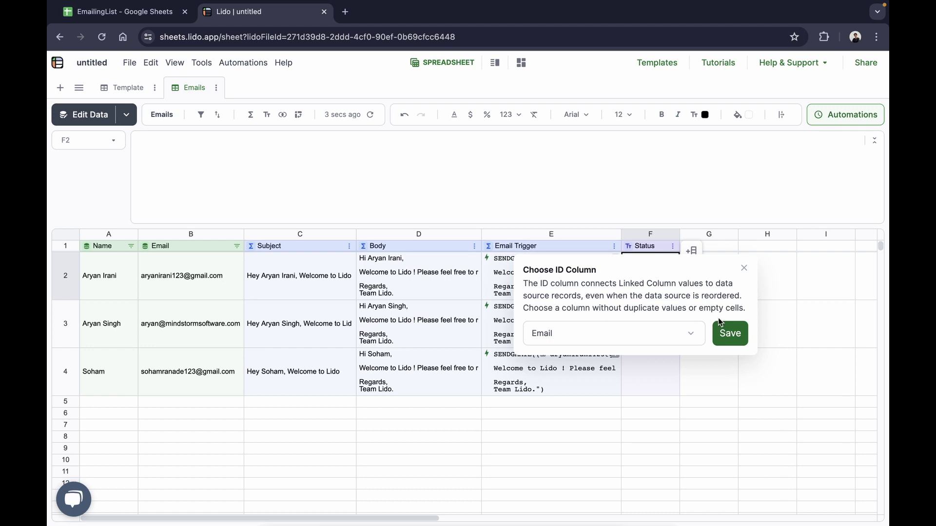
left_click(726, 332)
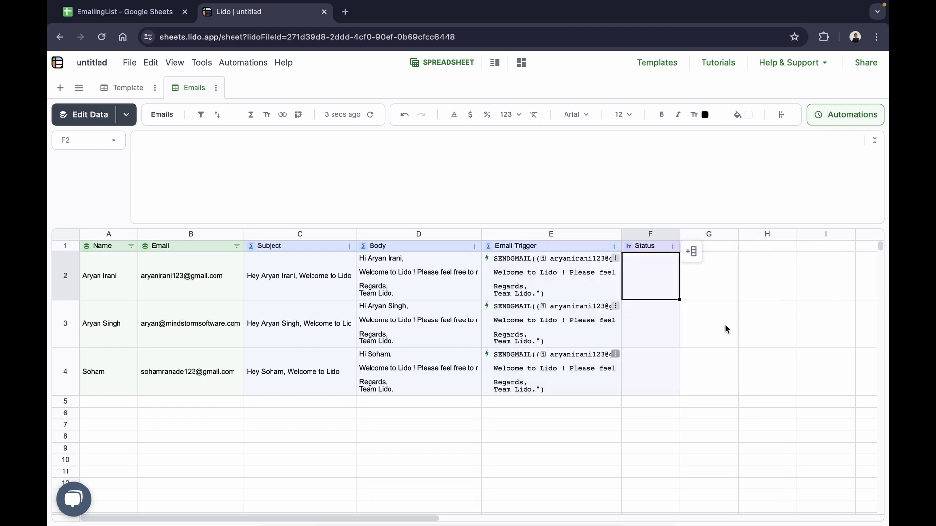
Test the IF guard by entering 'success' in F2, checking E2, then undoing it.
double_click(653, 276)
type("success")
key("Return")
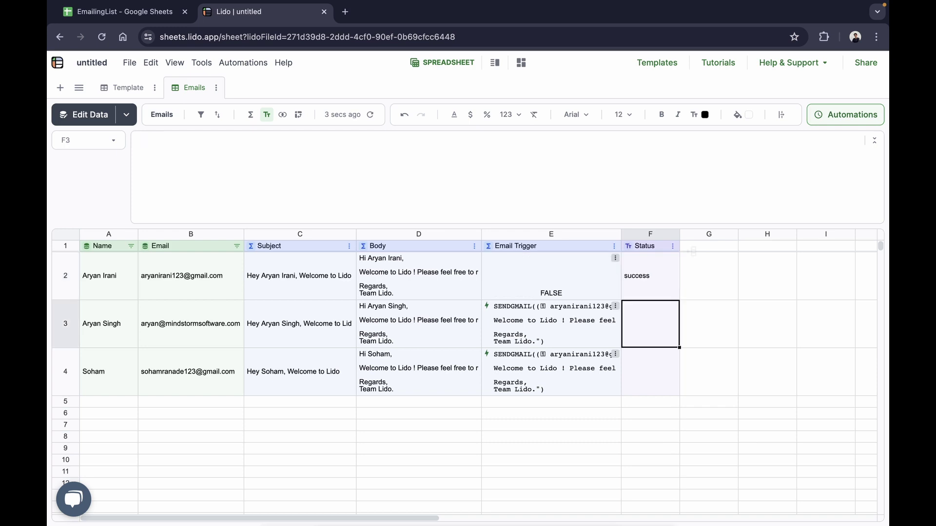
left_click(546, 271)
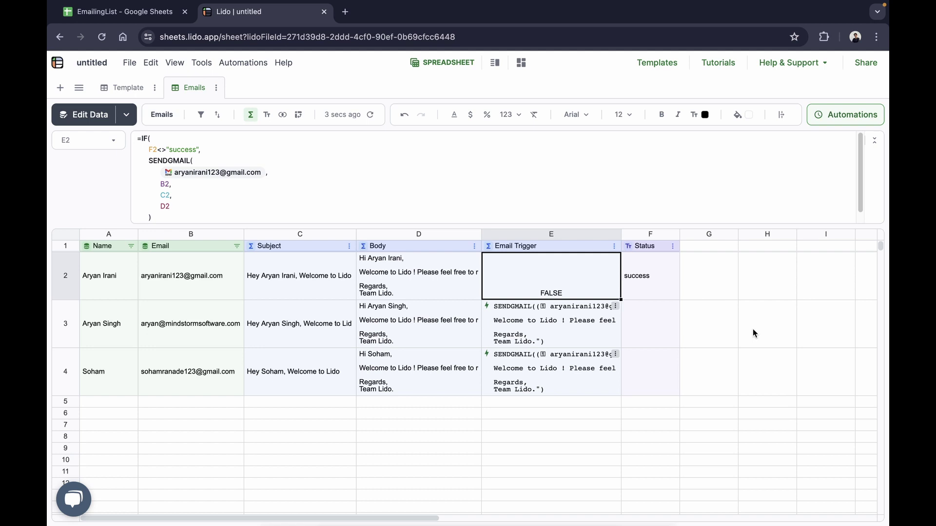
left_click(198, 278)
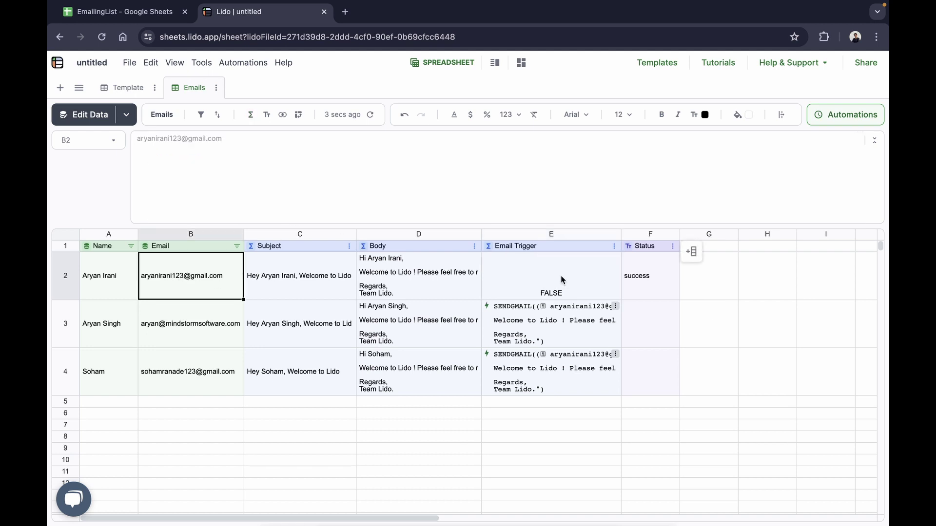
left_click(653, 280)
left_click(565, 285)
key("ctrl+z")
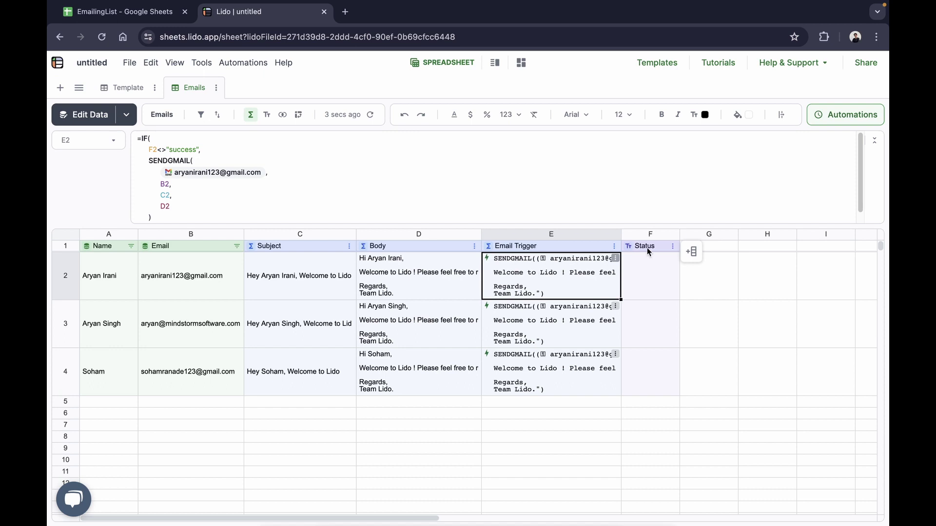
Run row 2's send-email action from E2's menu so E2 shows success.
left_click(616, 260)
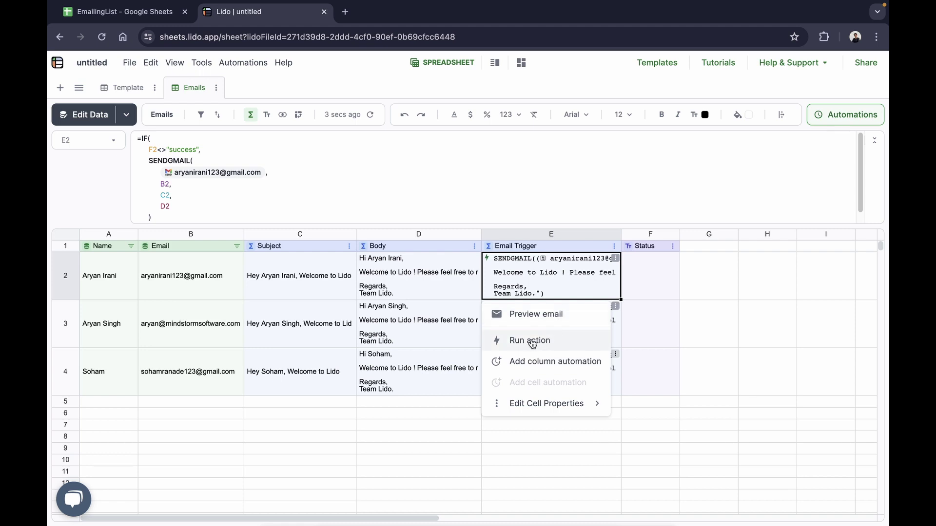
left_click(532, 342)
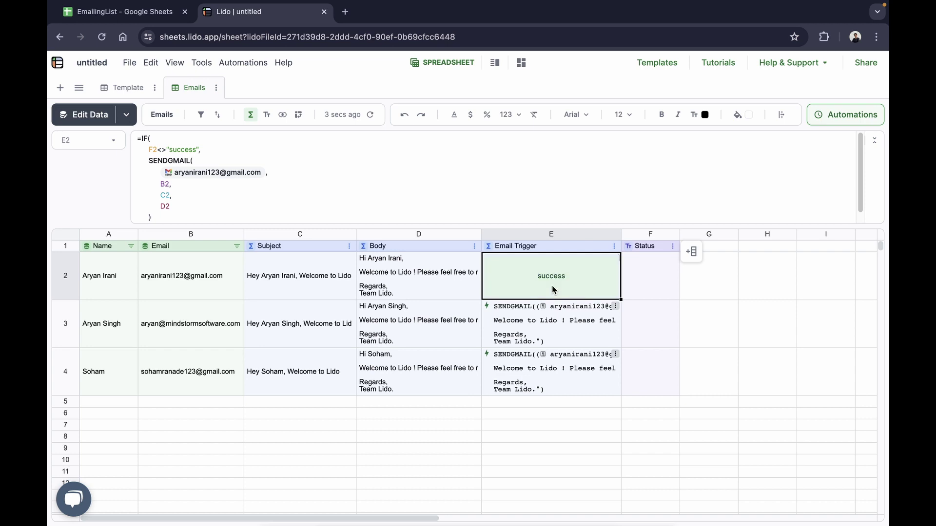
left_click(674, 280)
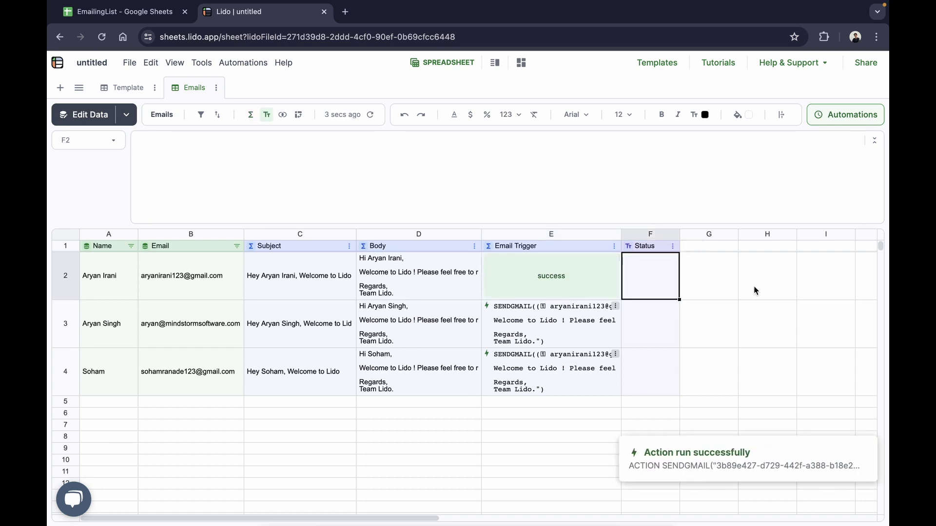
left_click(754, 287)
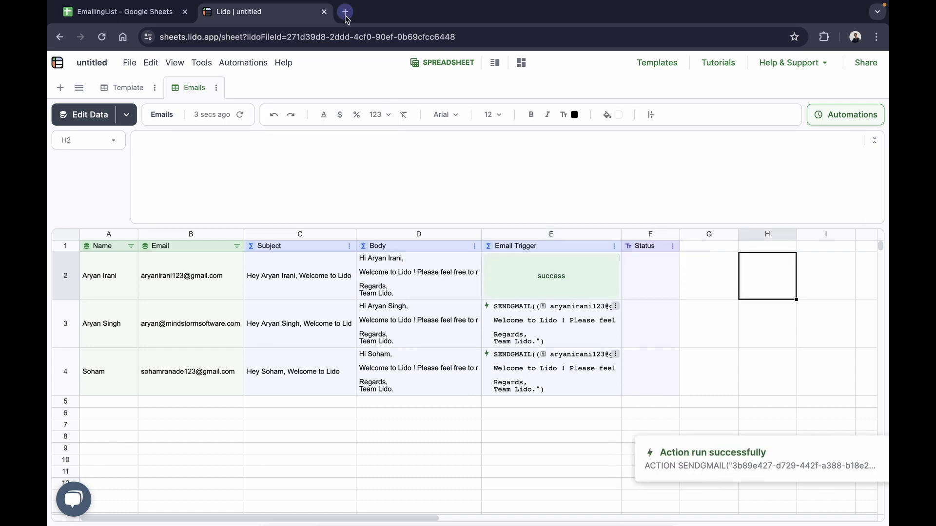
left_click(345, 12)
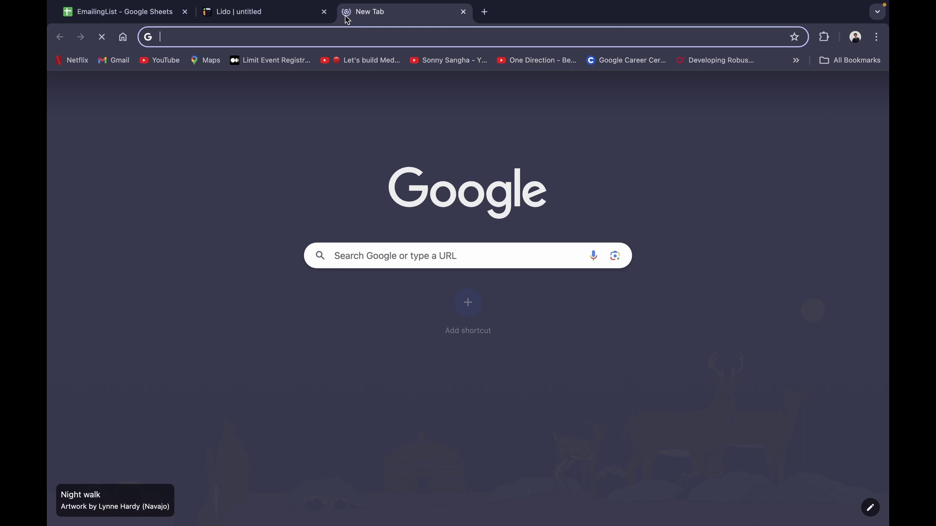
Go to gmail.com and open the newest 'Welcome to Lido' email to review its text.
type("gmail.com")
key("Return")
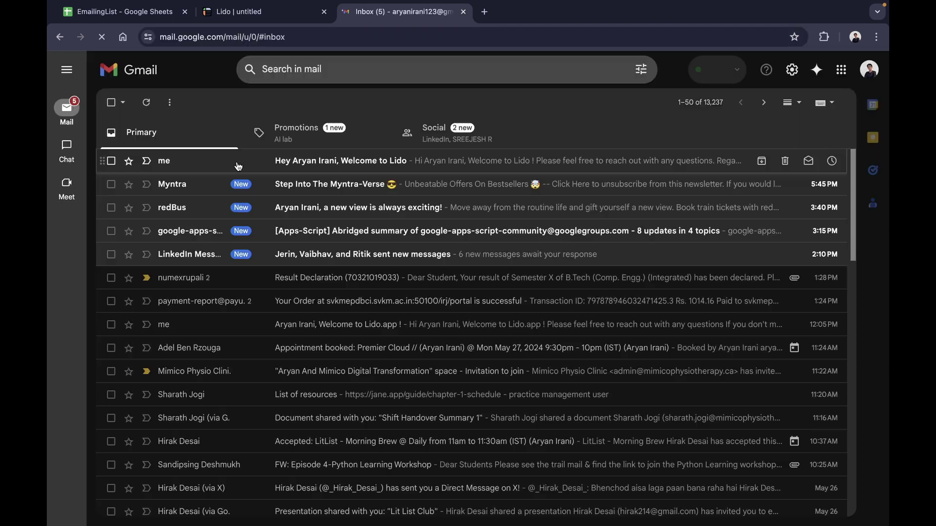
left_click(239, 166)
left_click_drag(138, 193, 235, 268)
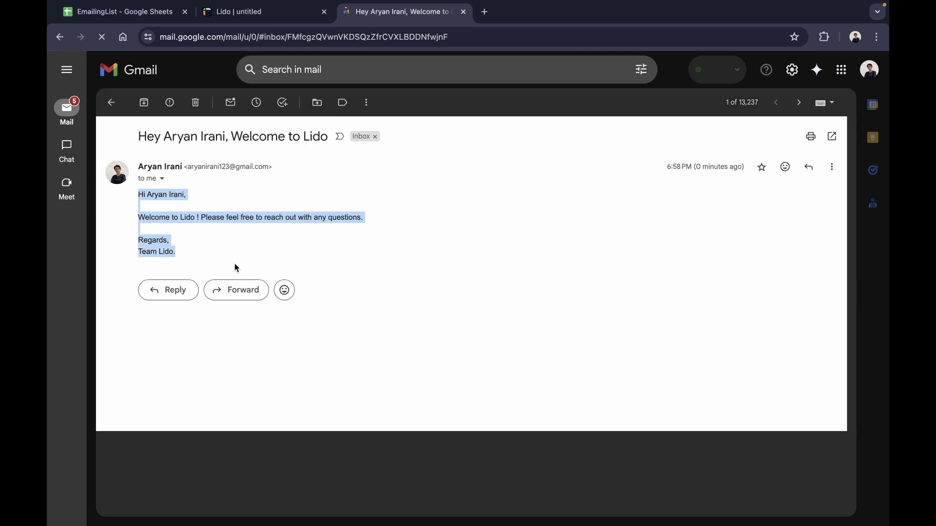
left_click(234, 268)
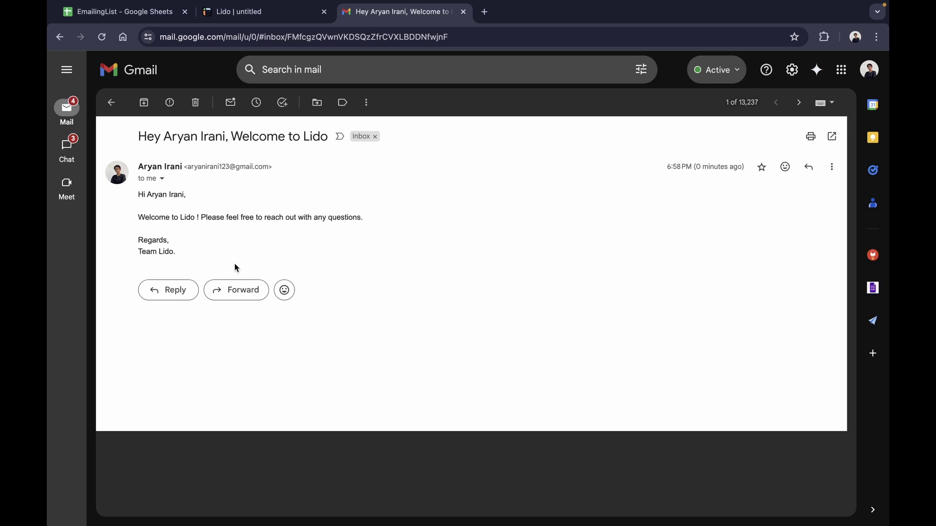
double_click(217, 137)
left_click(205, 216)
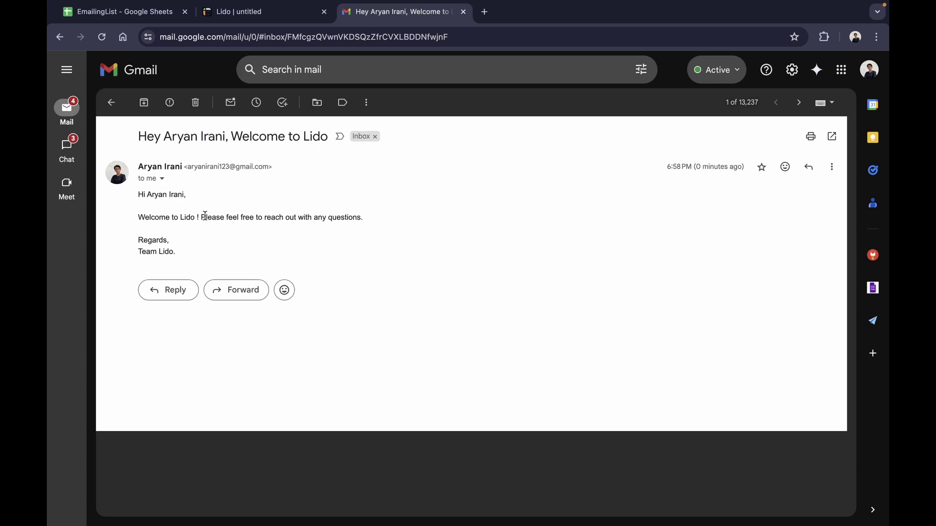
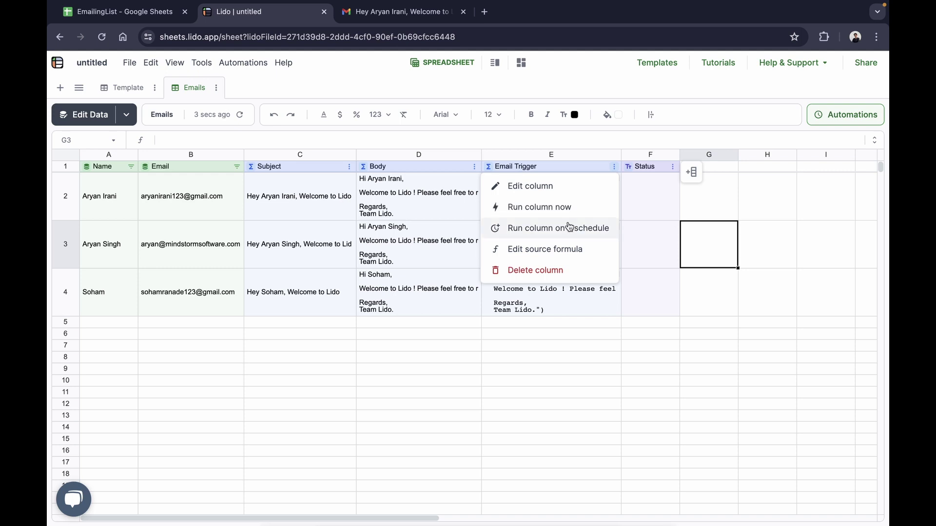
Schedule the Emails table's Email Trigger column to run every 5 minutes.
left_click(569, 227)
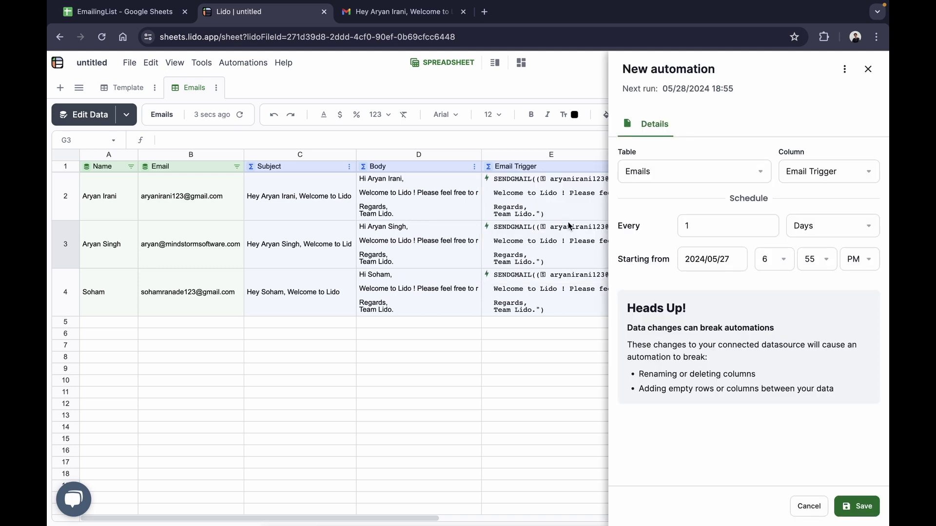
left_click(639, 175)
left_click(726, 186)
left_click(842, 230)
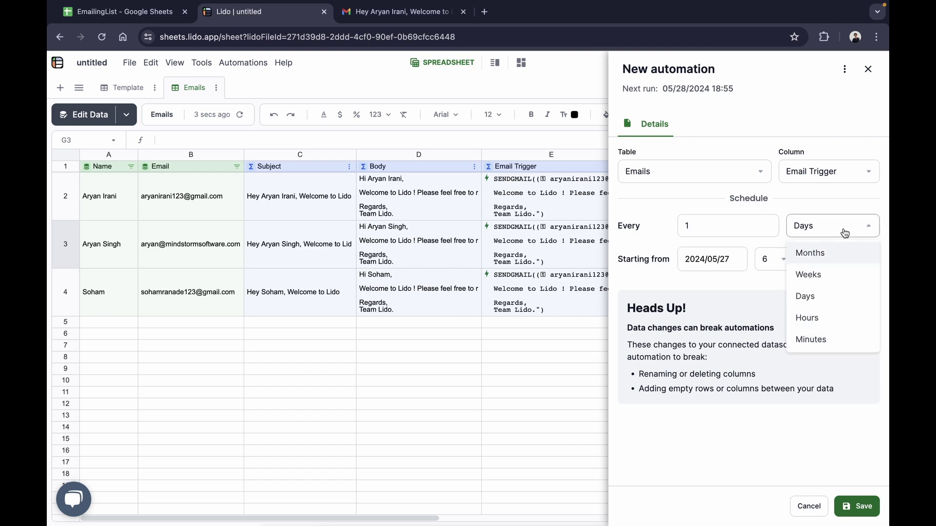
left_click(823, 344)
left_click(710, 231)
left_click(710, 252)
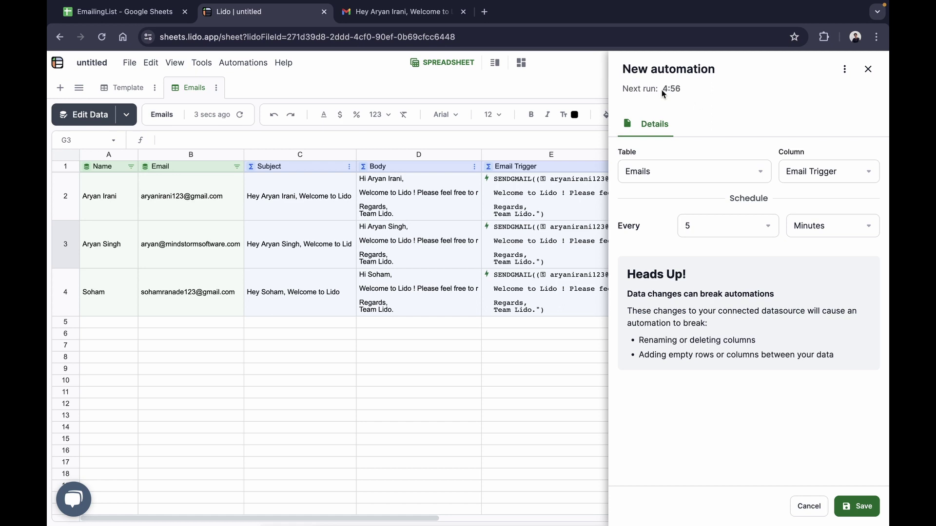
left_click(136, 17)
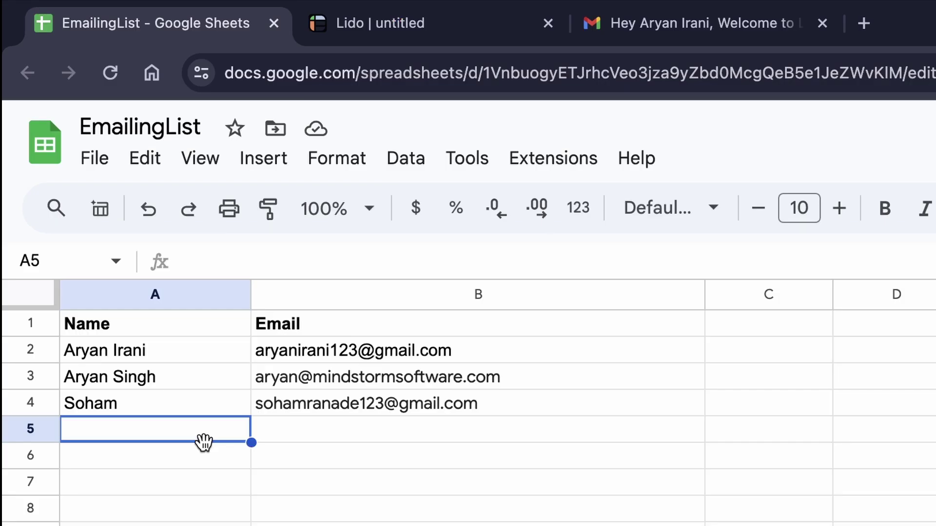
Enter the new contact's name in A5 and their email address in B5.
type("Raj")
key("Tab")
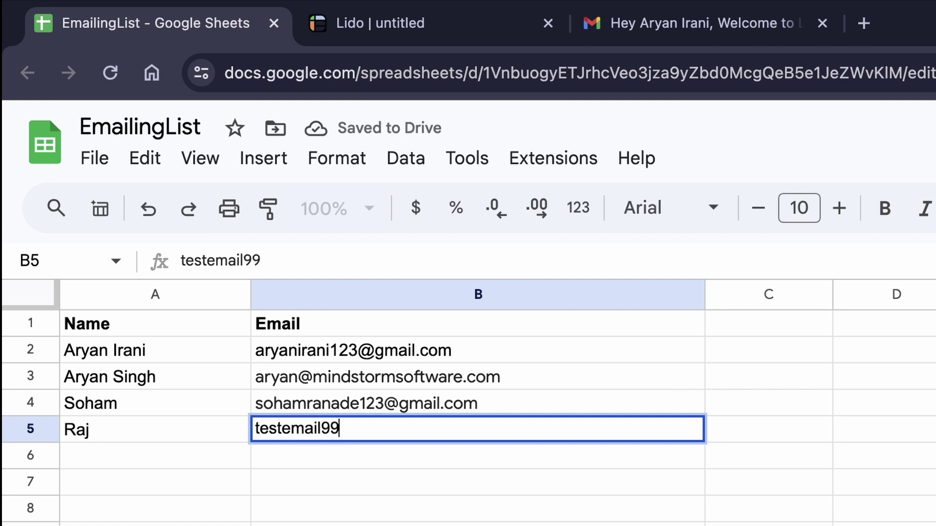
key("Return")
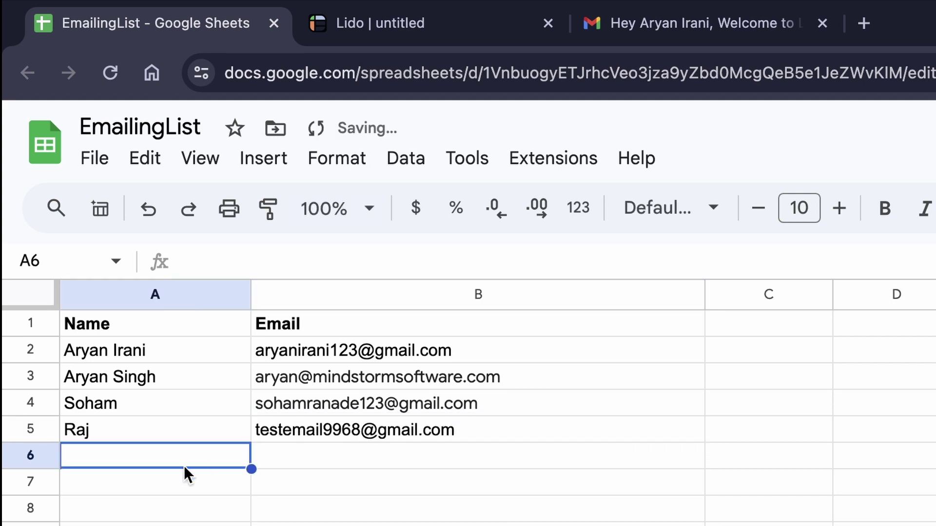
Fill the new contact's row A5:B5 with bright green.
left_click_drag(146, 436, 407, 435)
left_click(583, 105)
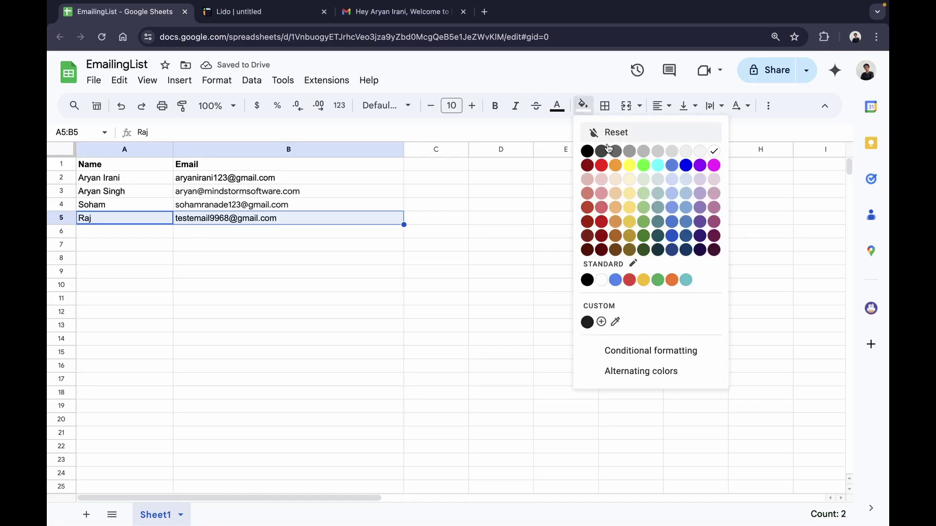
left_click(643, 165)
left_click(531, 232)
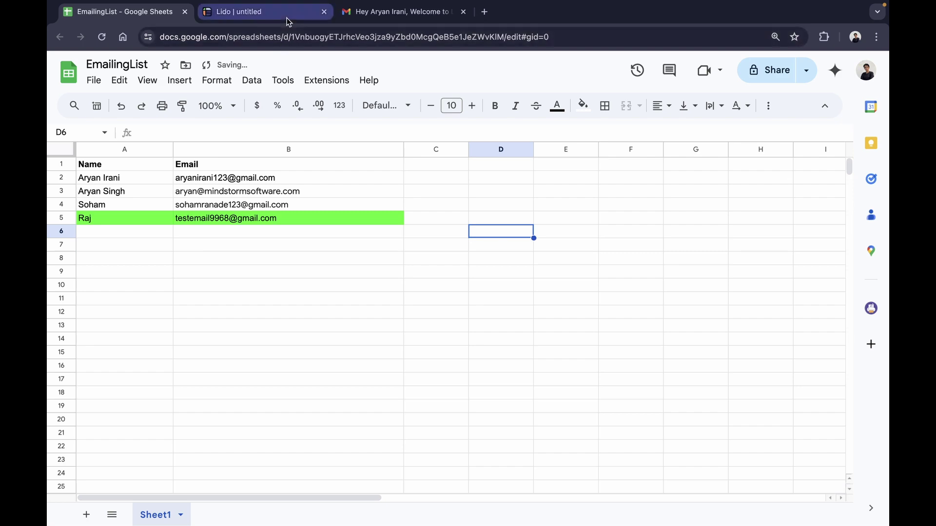
Back in Lido, save the 5-minute Email Trigger automation for the Emails table.
left_click(263, 12)
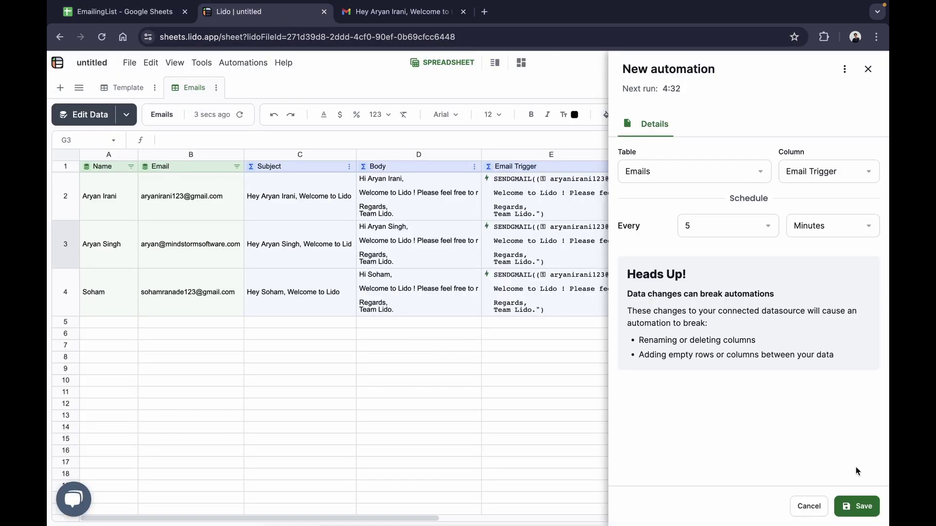
left_click(847, 499)
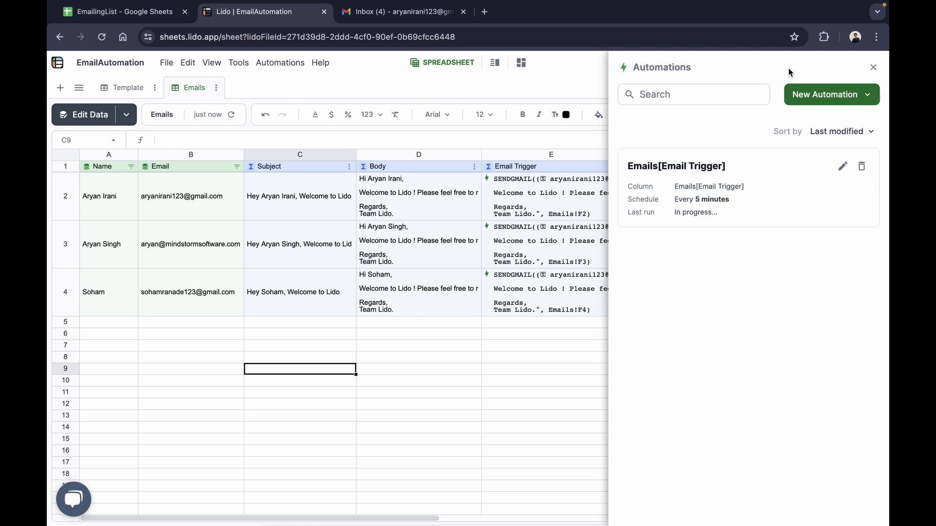
Close the Automations panel and check row 5's welcome subject and success statuses against the sheet.
left_click(873, 67)
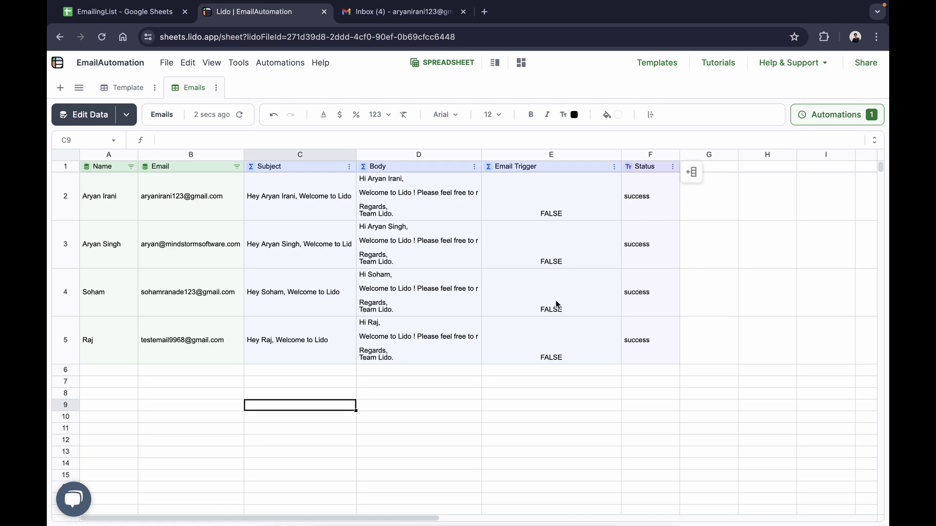
left_click(139, 16)
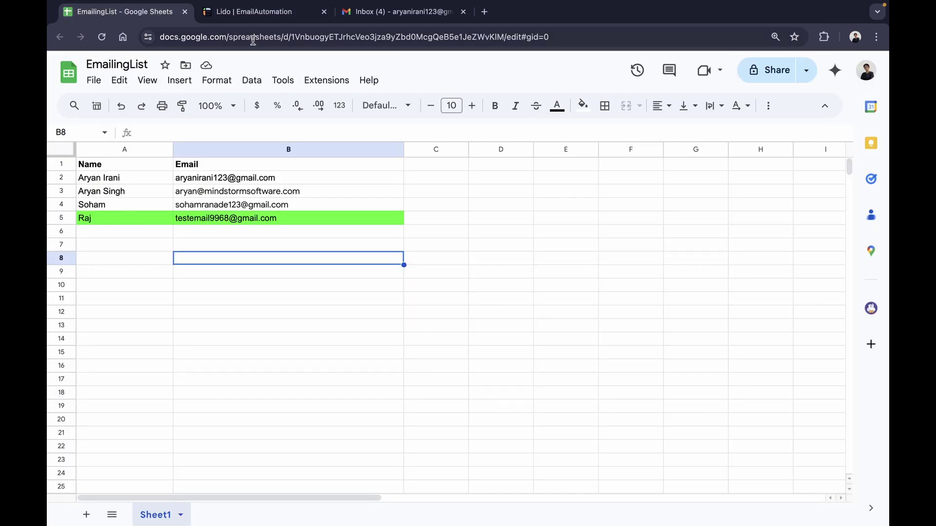
left_click(253, 12)
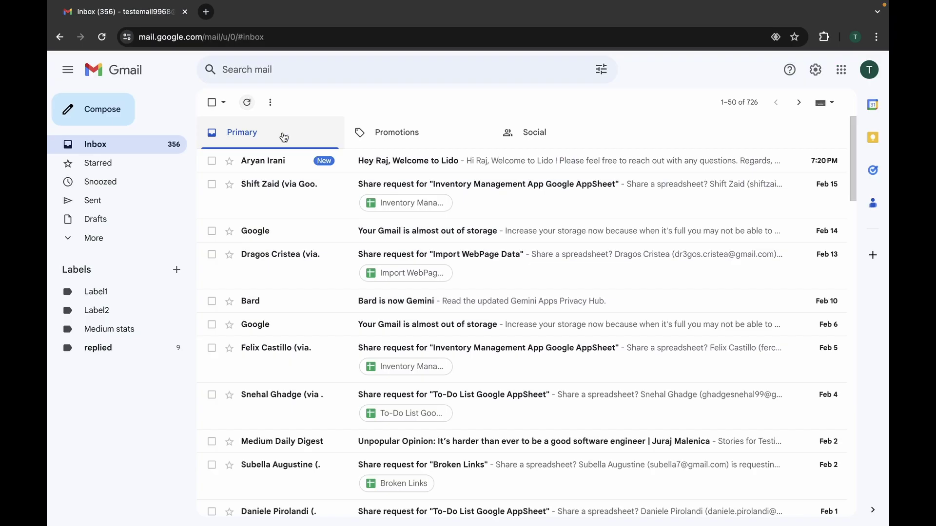
Open the new contact's 'Welcome to Lido' email in Gmail, then return to the Lido window.
left_click(291, 163)
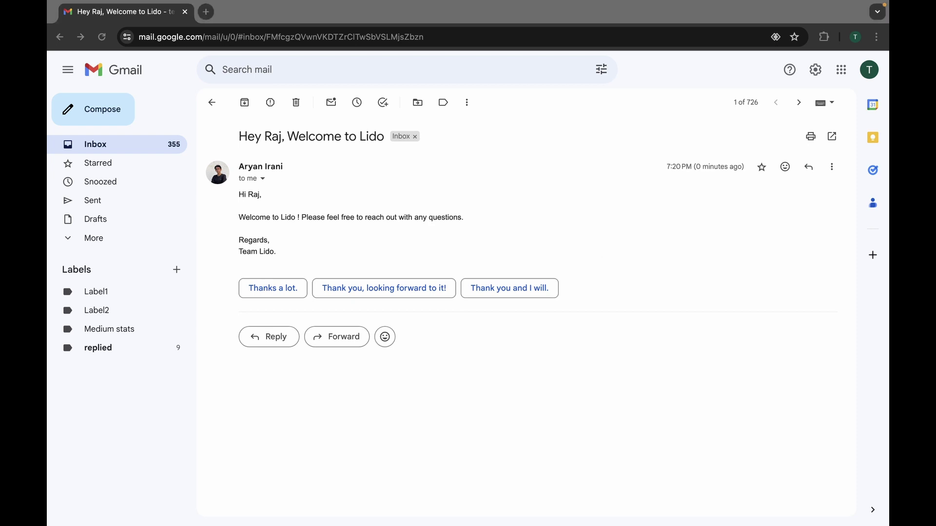
left_click(548, 134)
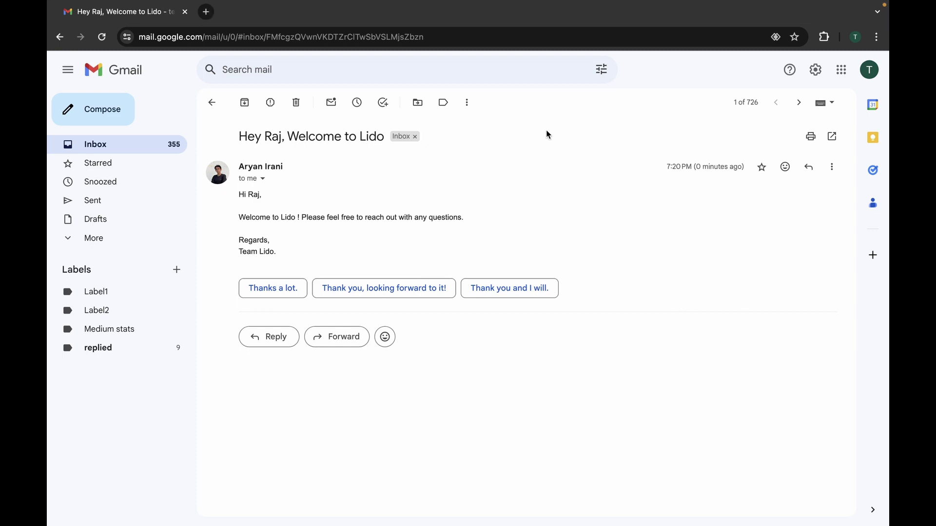
key("ctrl+Left")
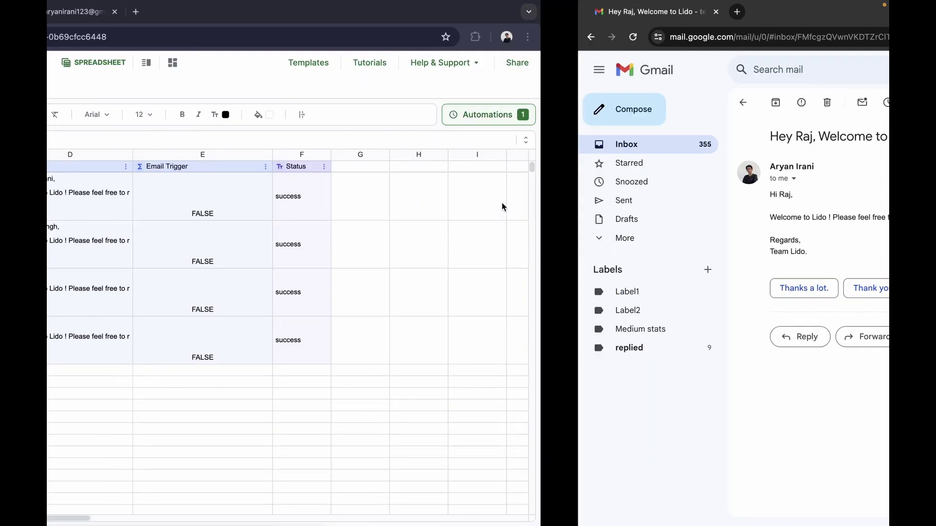